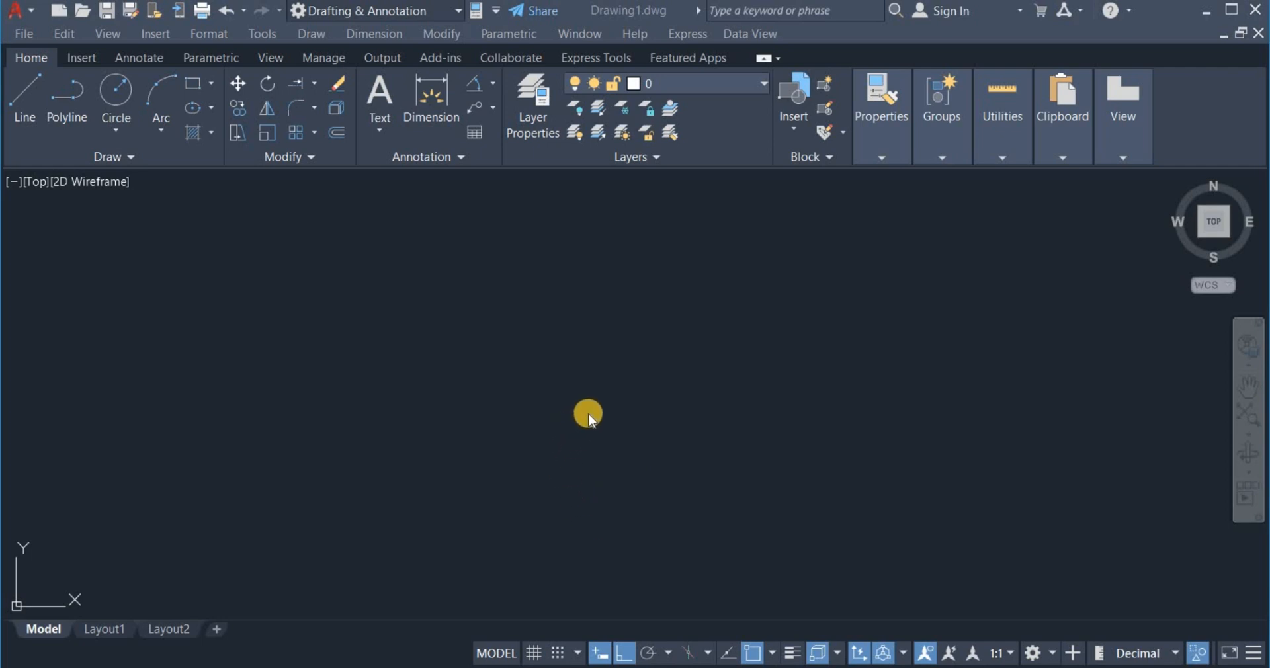
Step: Configure the drawing units with Decimal length type, length precision 0 and Millimeters as the insertion scale
click(633, 361)
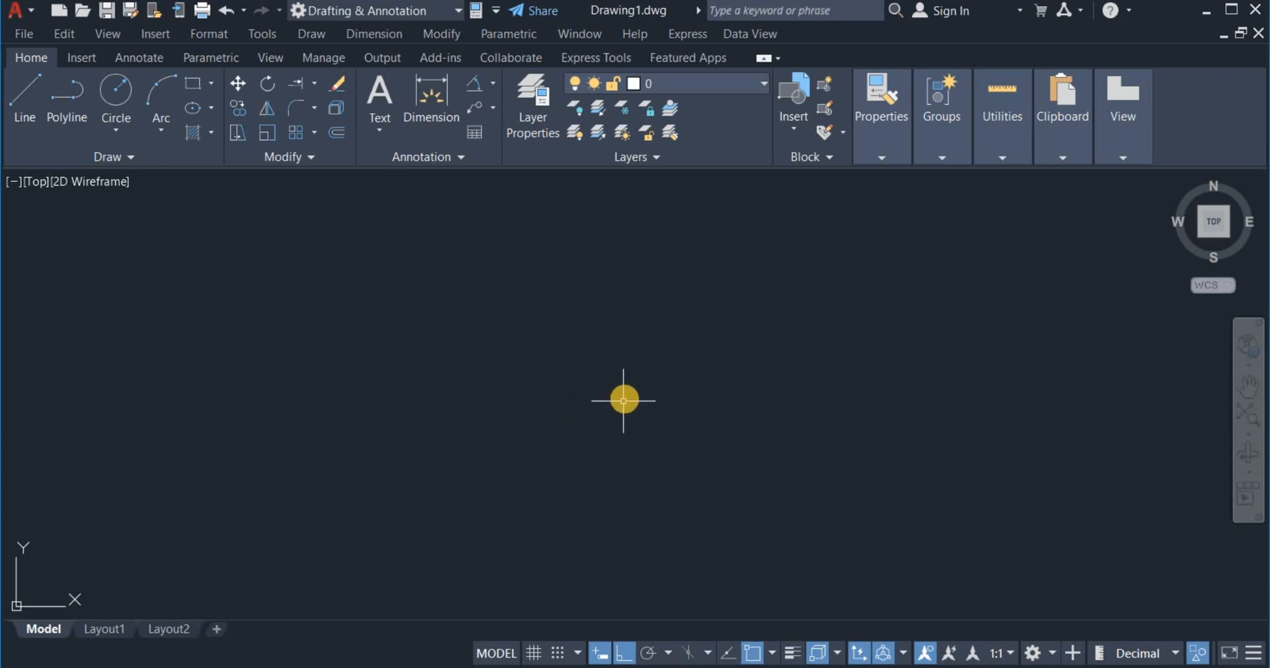
text(U)
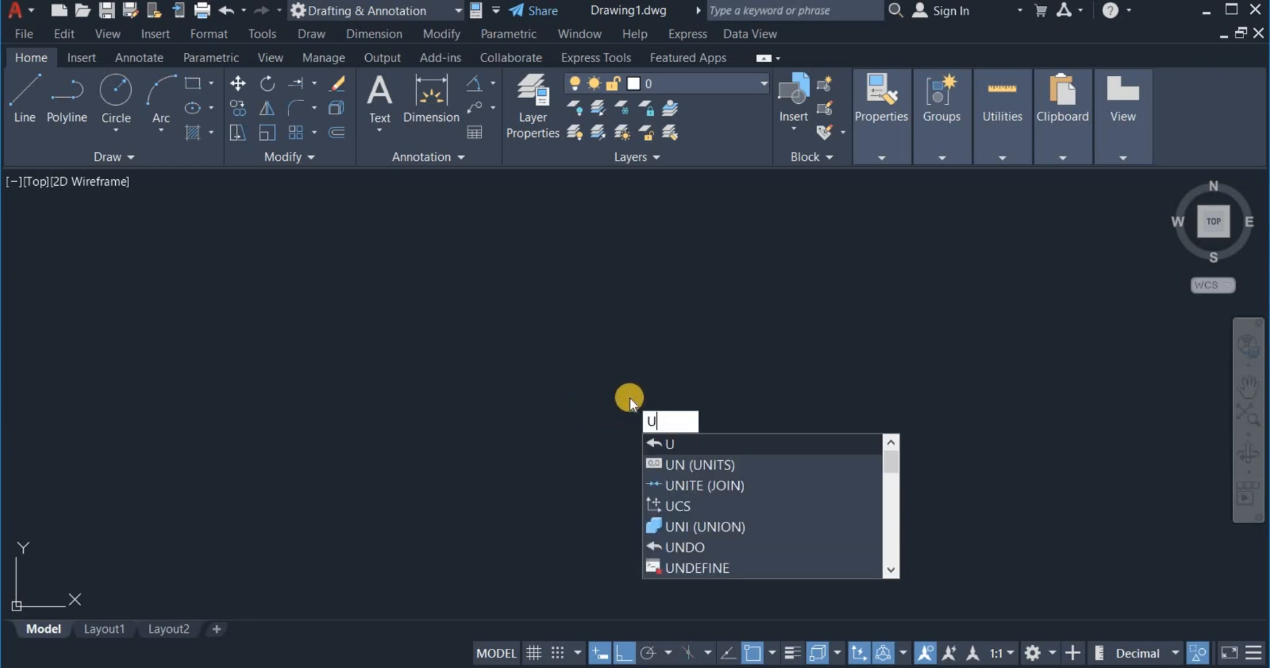
click(687, 463)
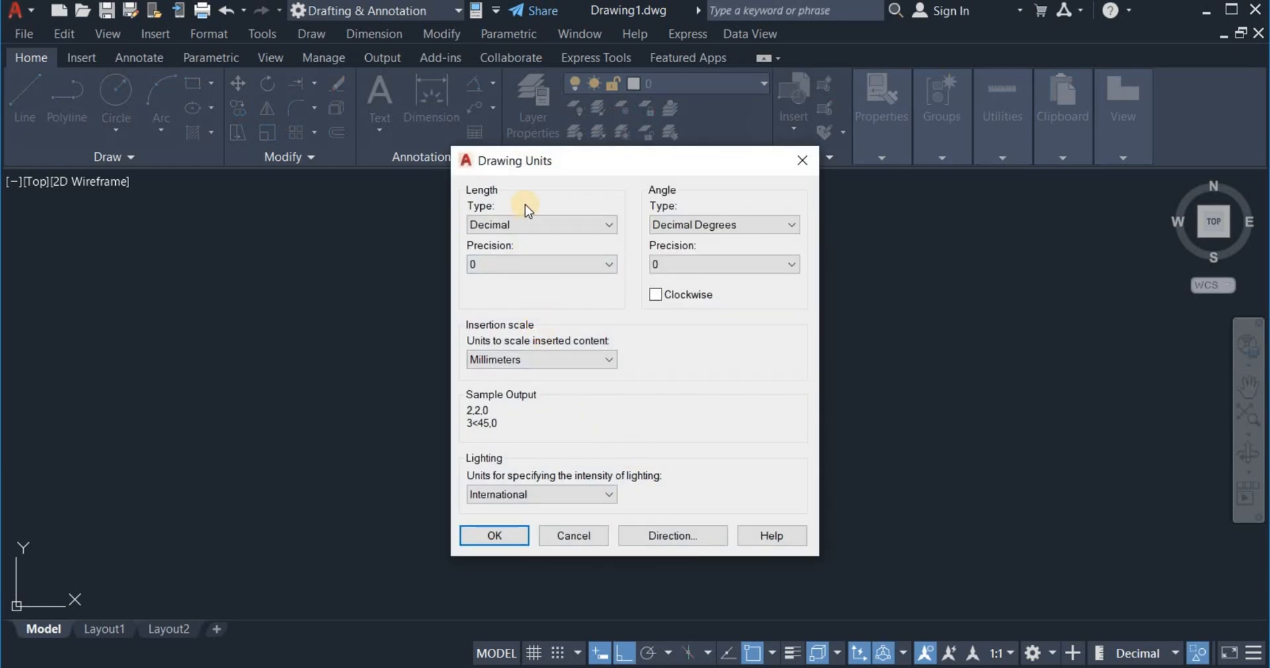
click(602, 225)
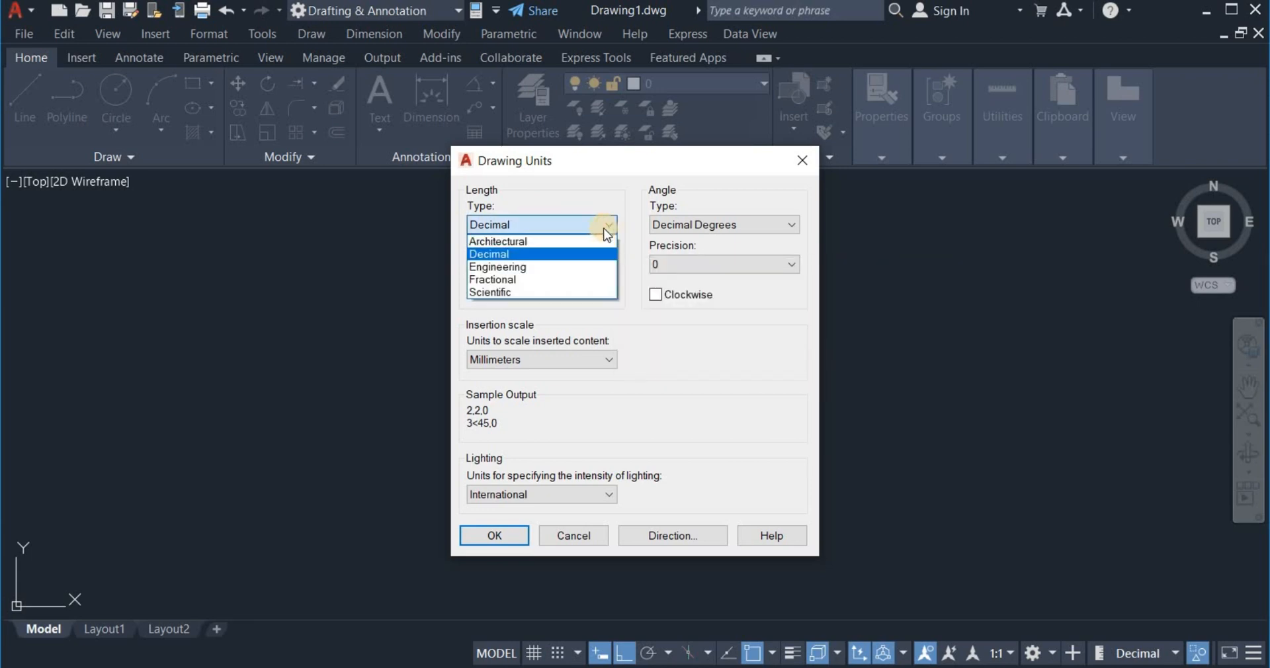
click(570, 256)
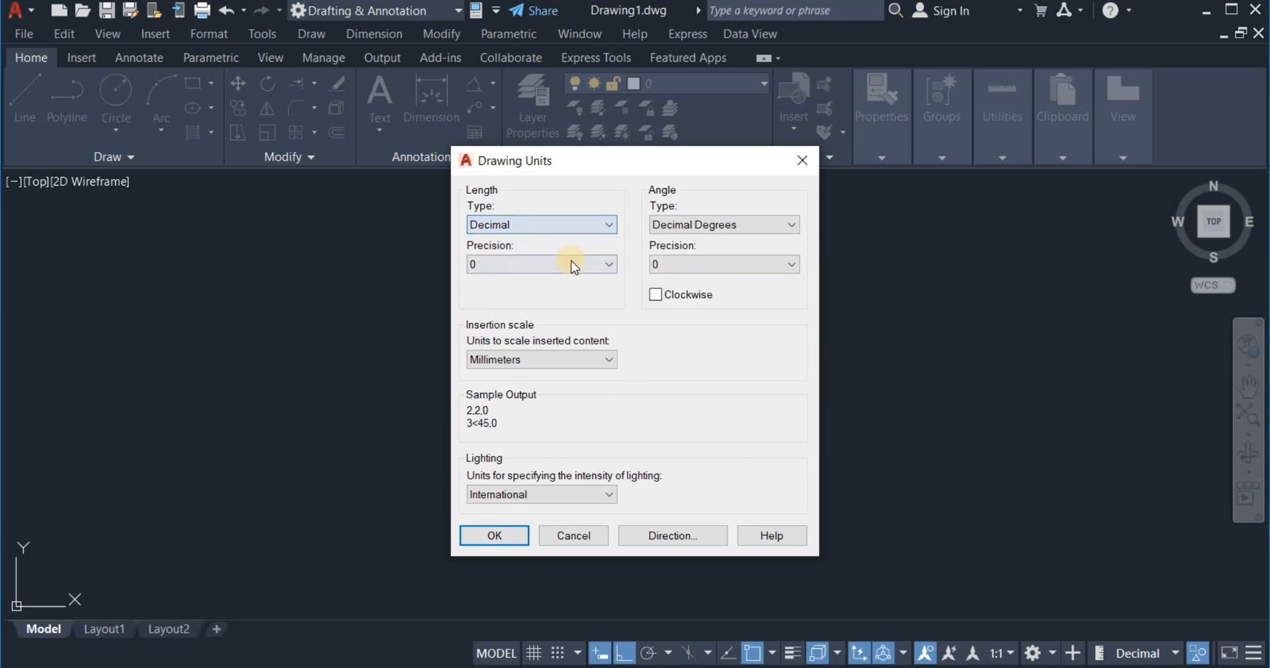
click(615, 265)
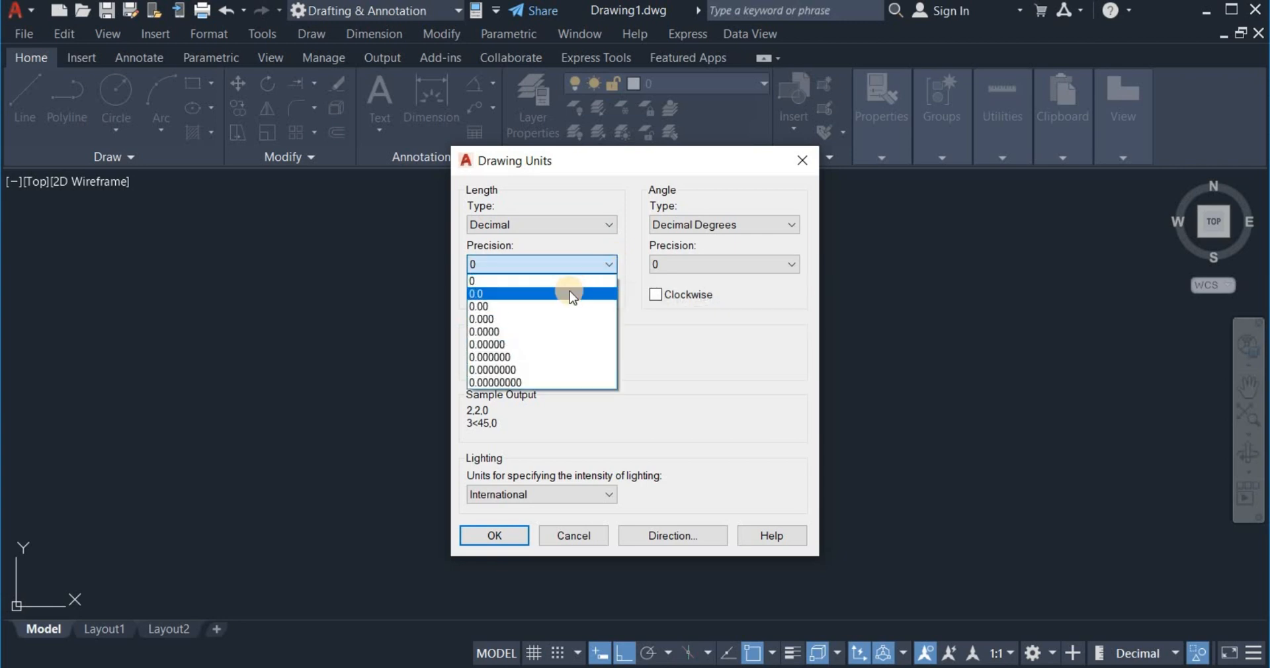
click(562, 280)
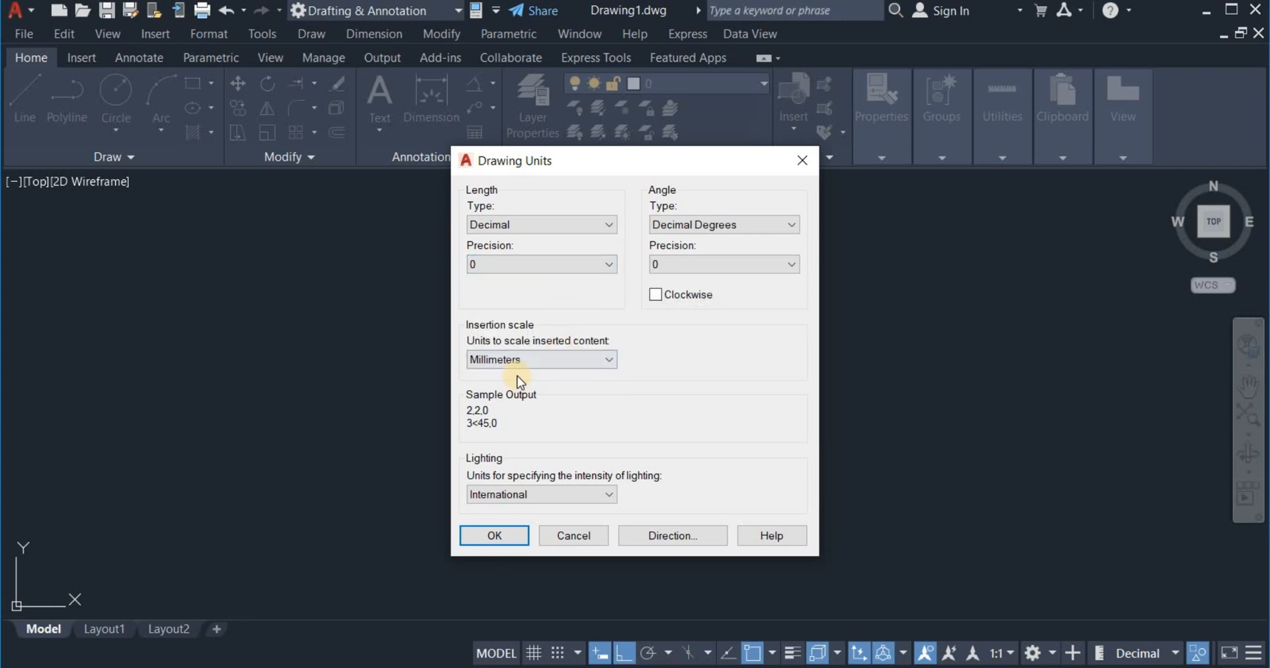
click(608, 359)
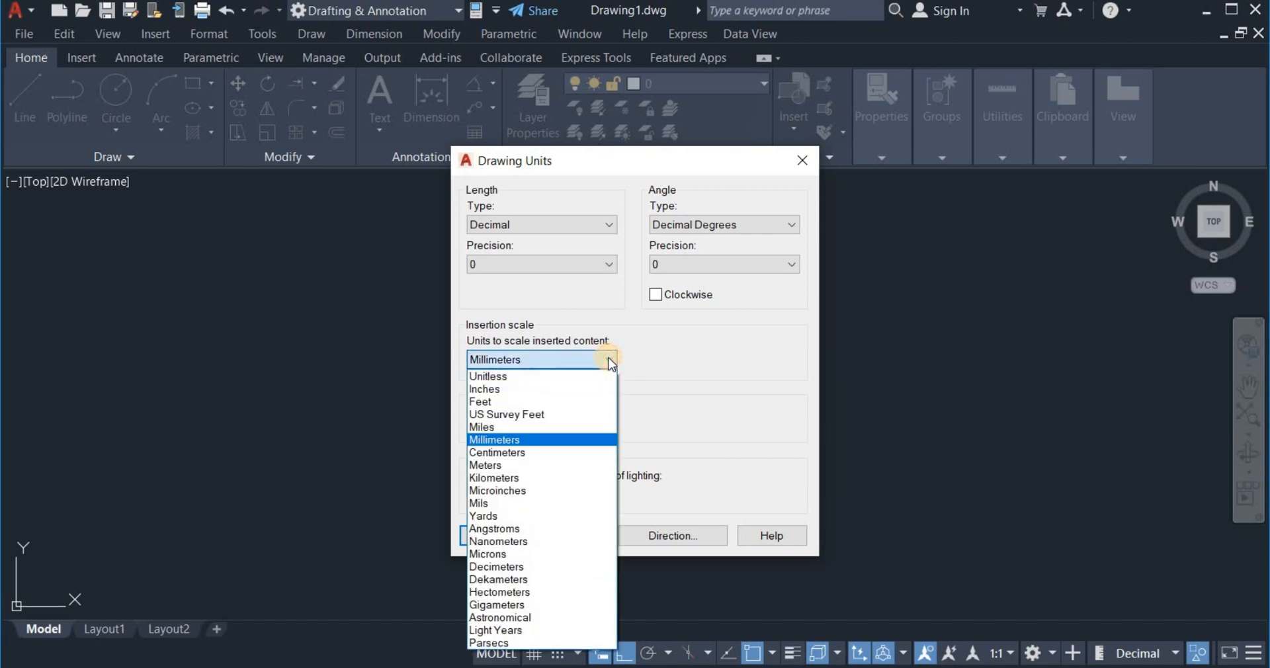
click(570, 439)
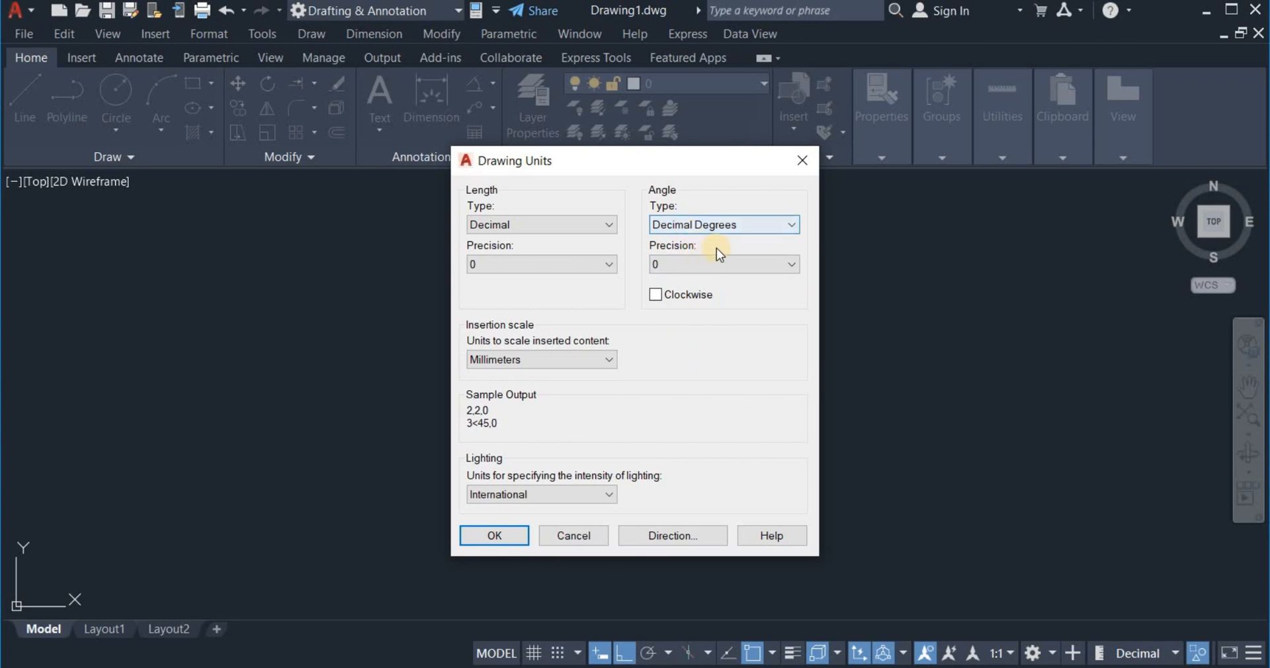
Step: Set the angle type to Decimal Degrees with precision 0 and apply the drawing units
click(795, 226)
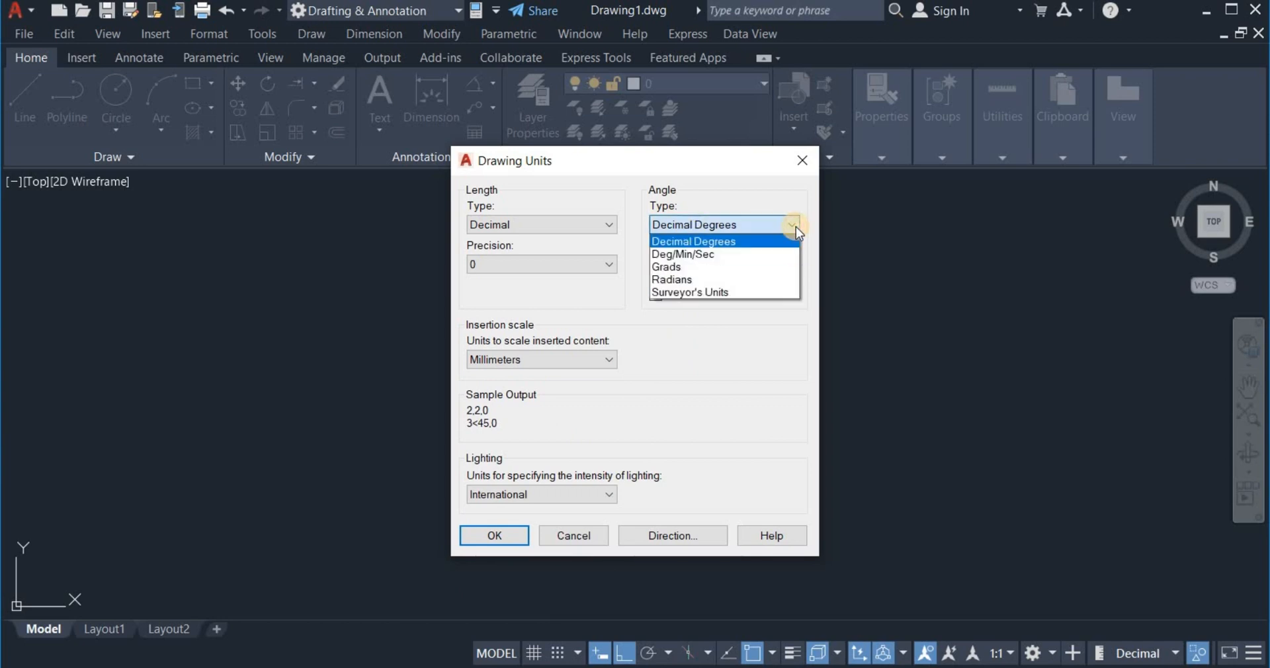
click(754, 243)
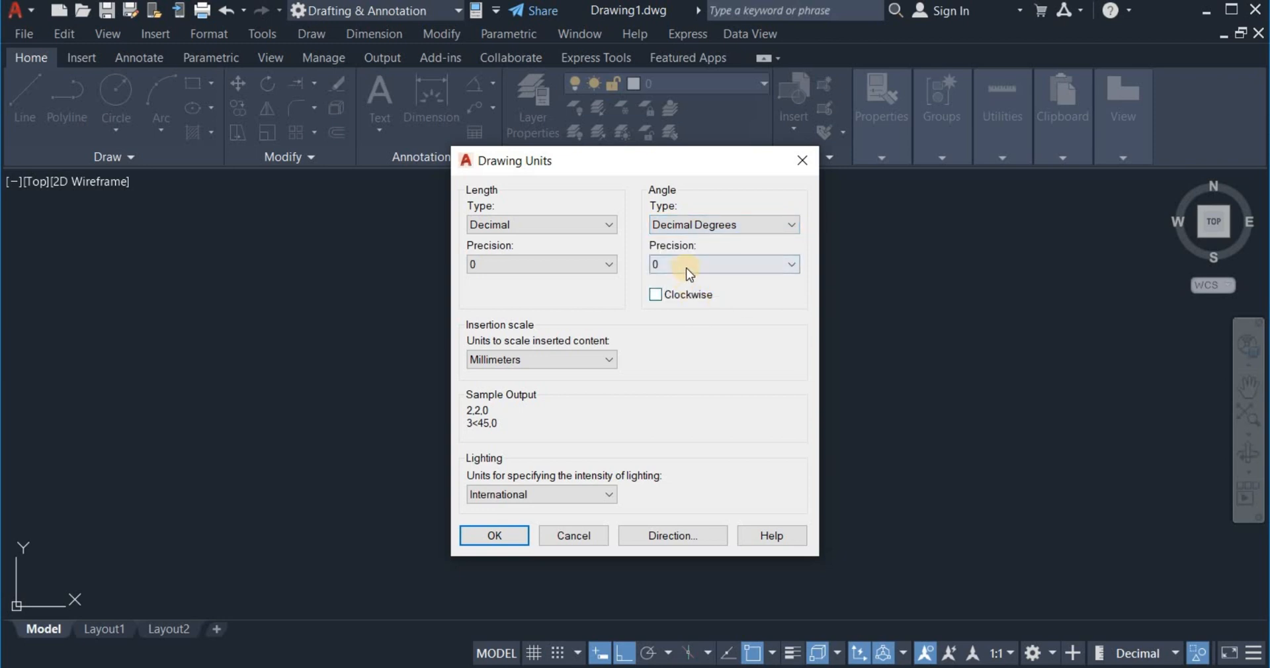
click(798, 265)
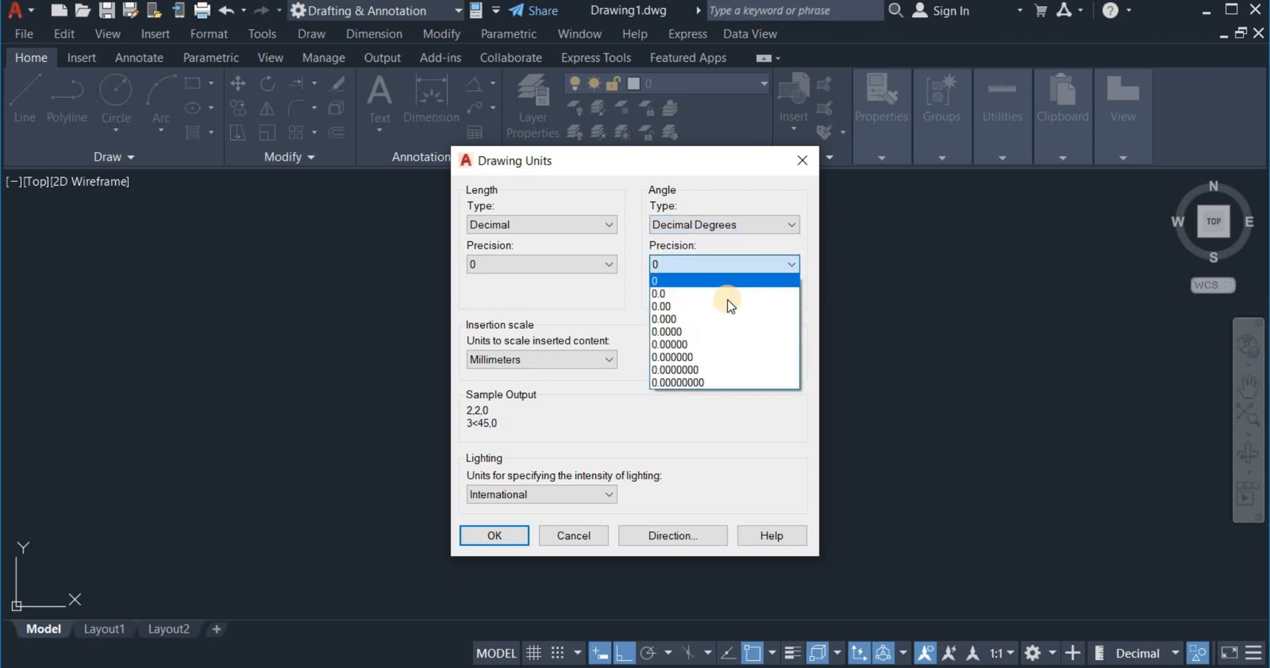
click(721, 276)
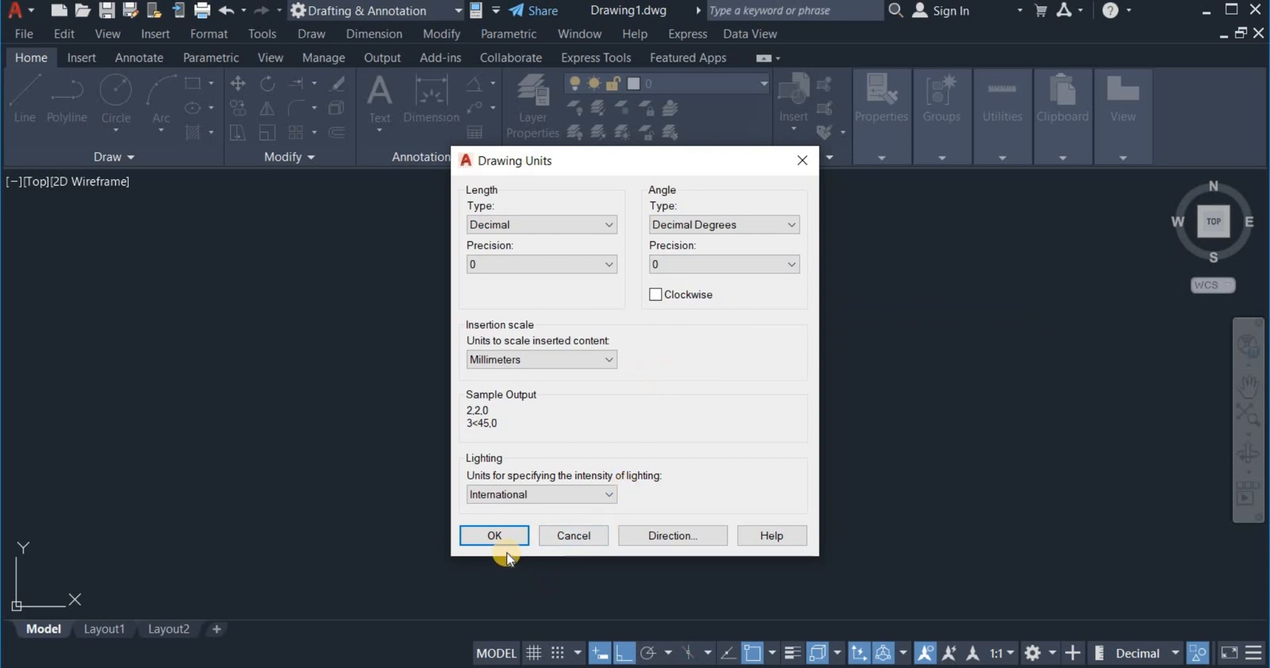
click(495, 535)
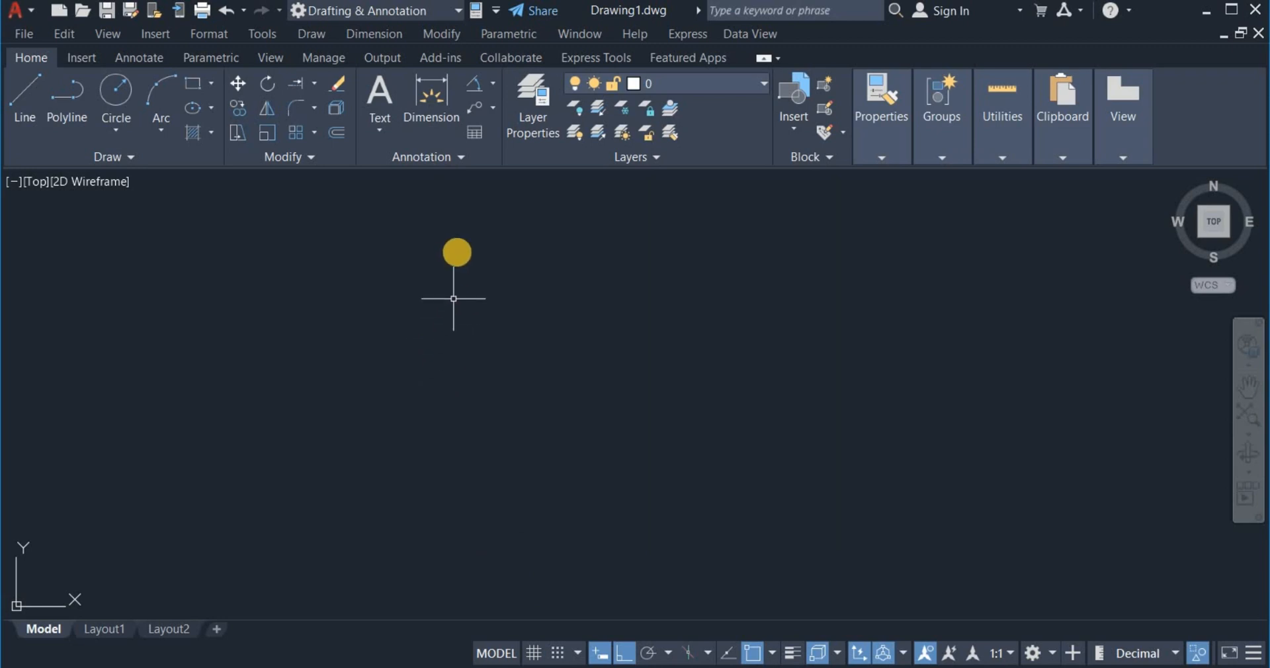
Step: Select the Drafting & Annotation workspace
click(458, 11)
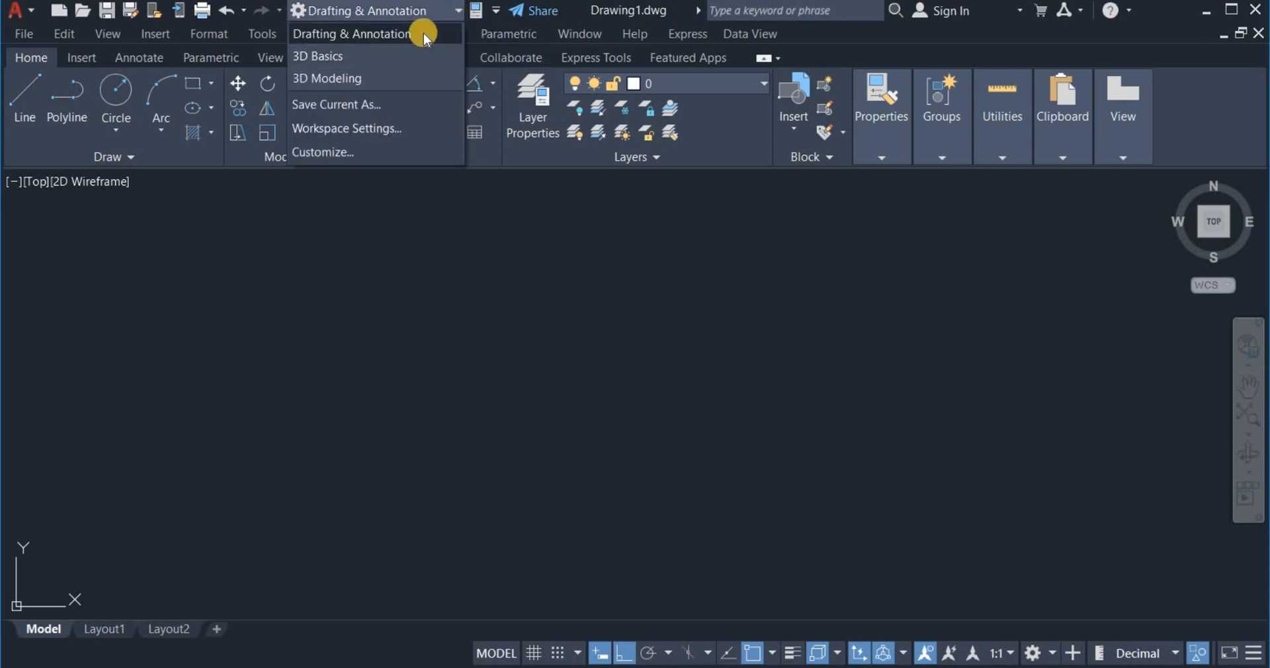
click(423, 33)
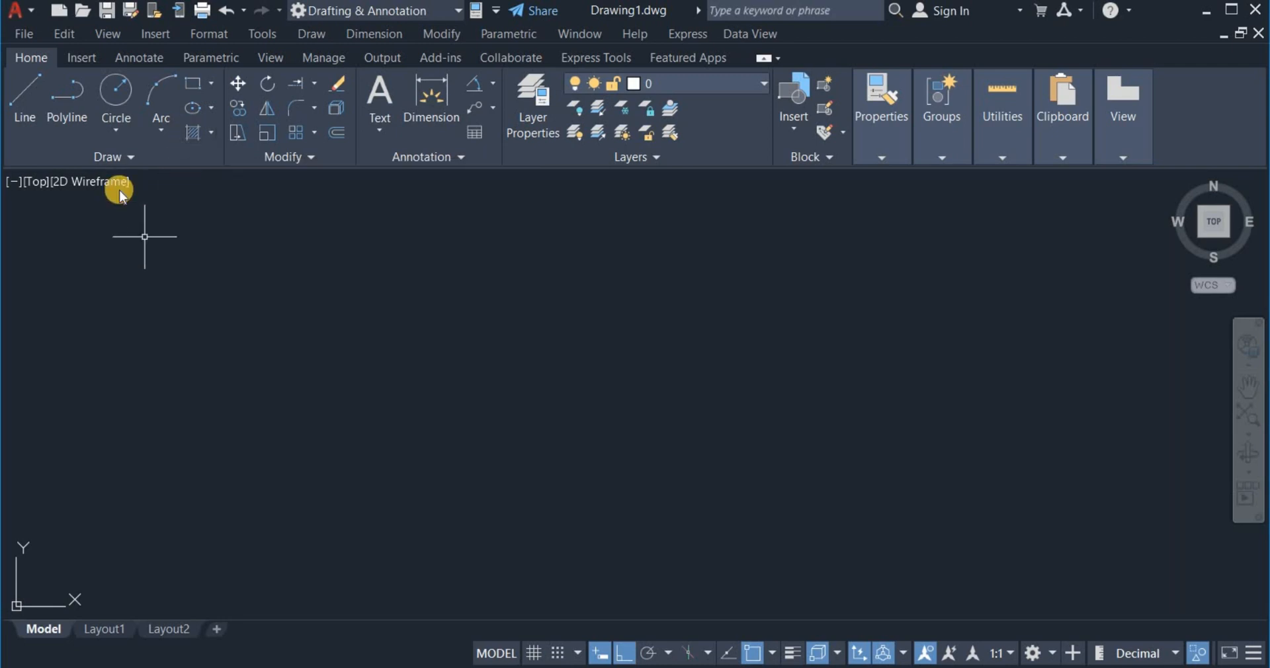
Step: Start a line in the lower part of the drawing and switch its dynamic input between length and angle
click(27, 87)
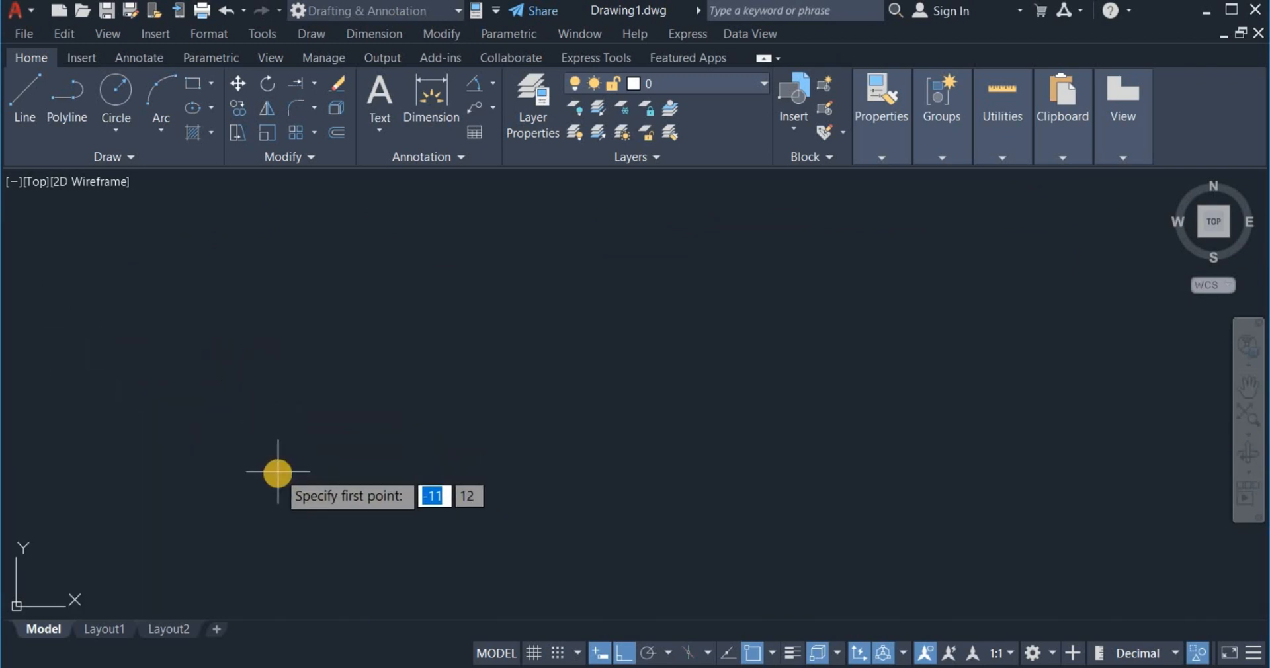
click(324, 526)
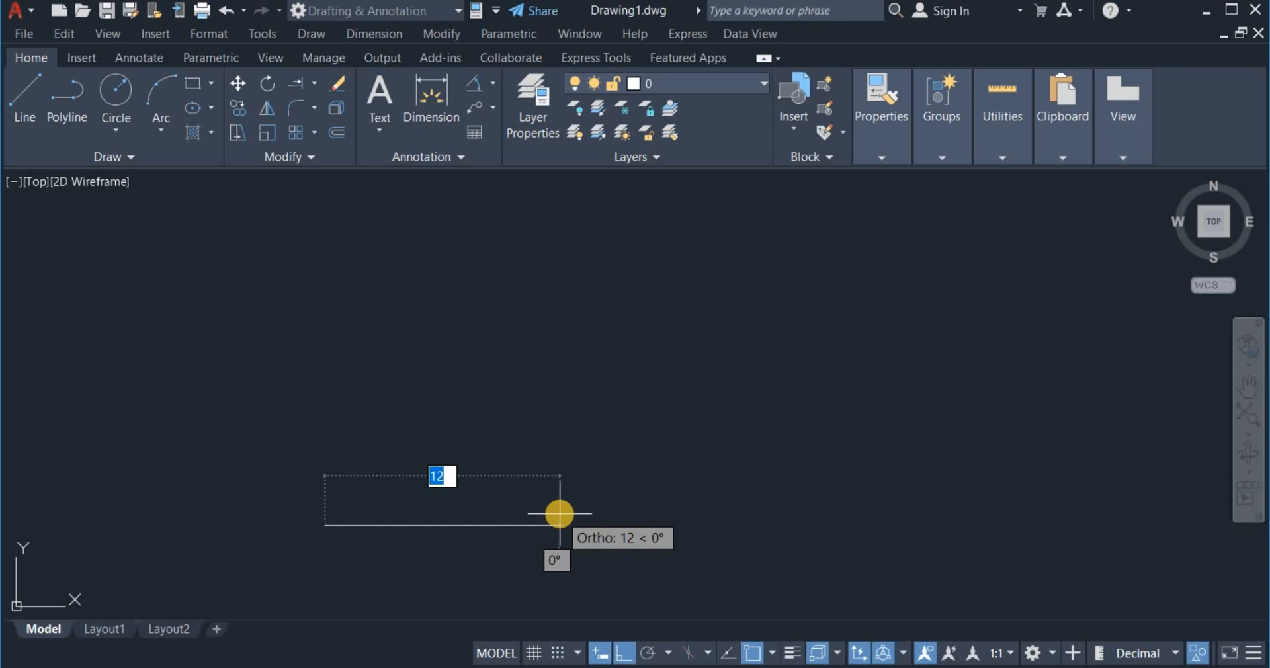
key(Tab)
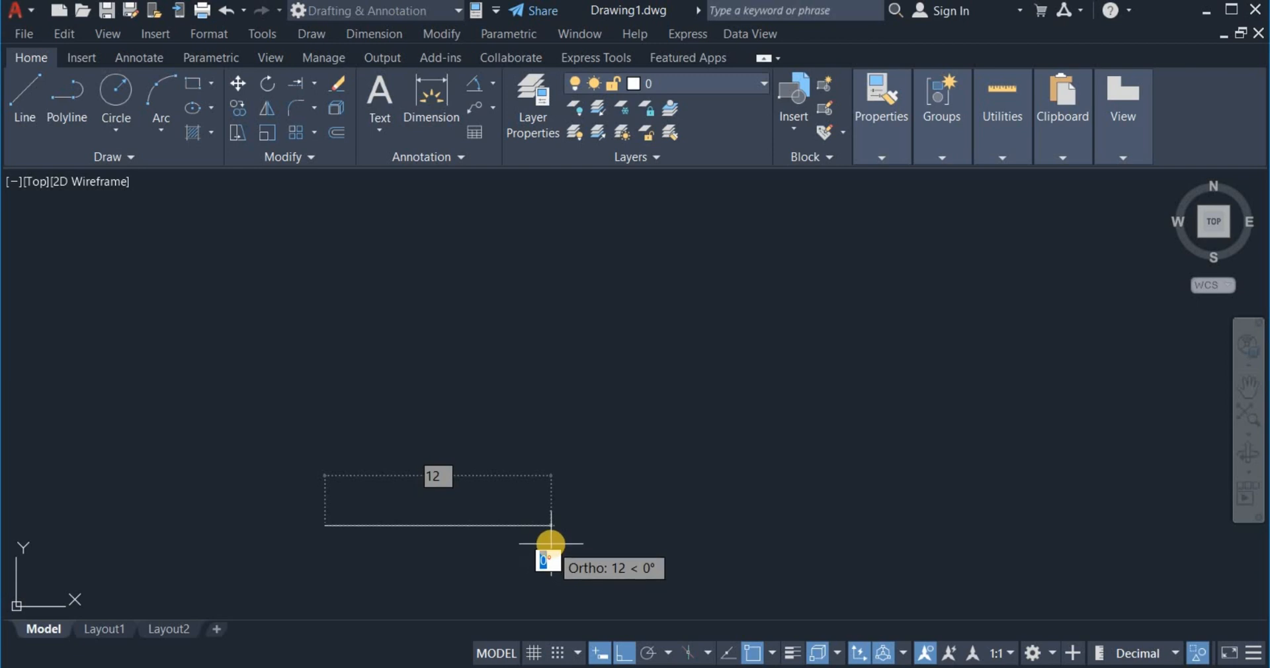
key(Tab)
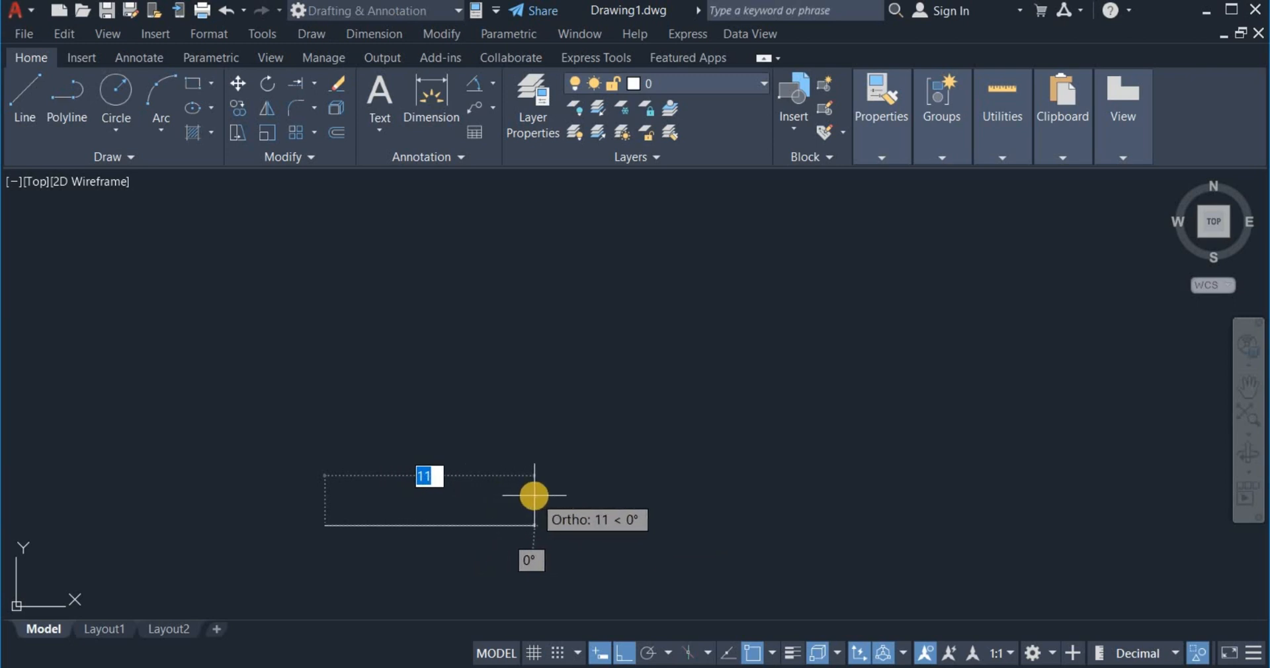
key(Tab)
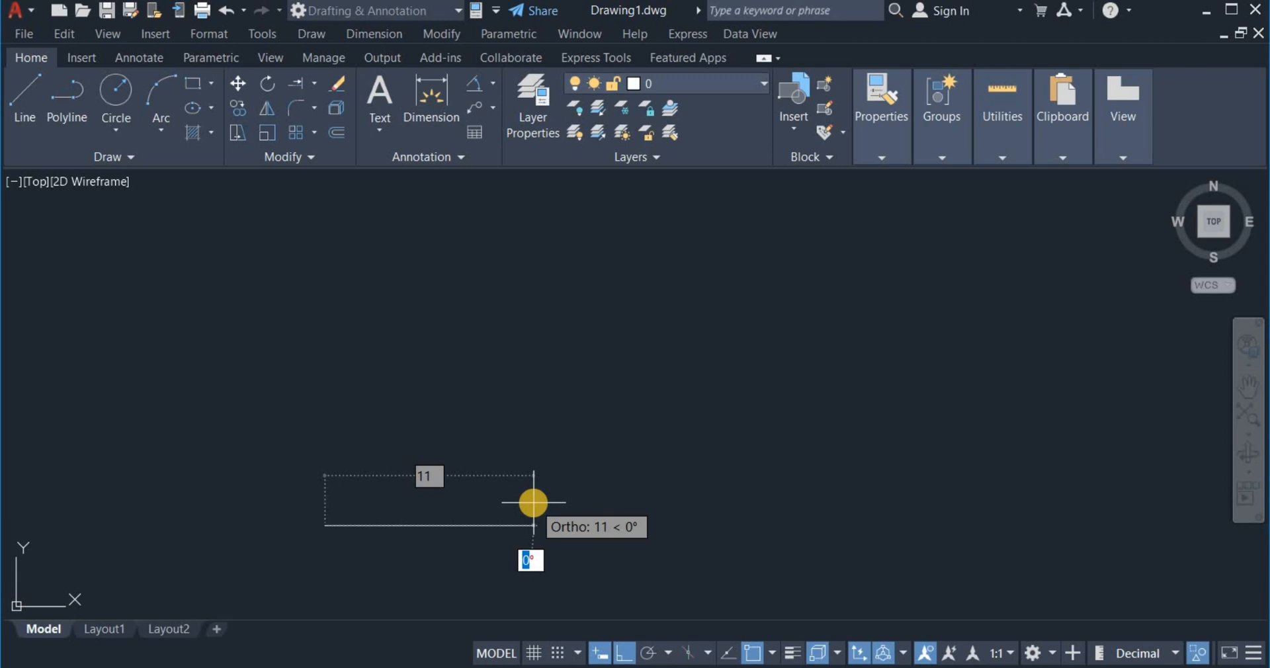
Step: Turn Ortho mode off to preview the line at a free angle, and turn it back on
click(622, 655)
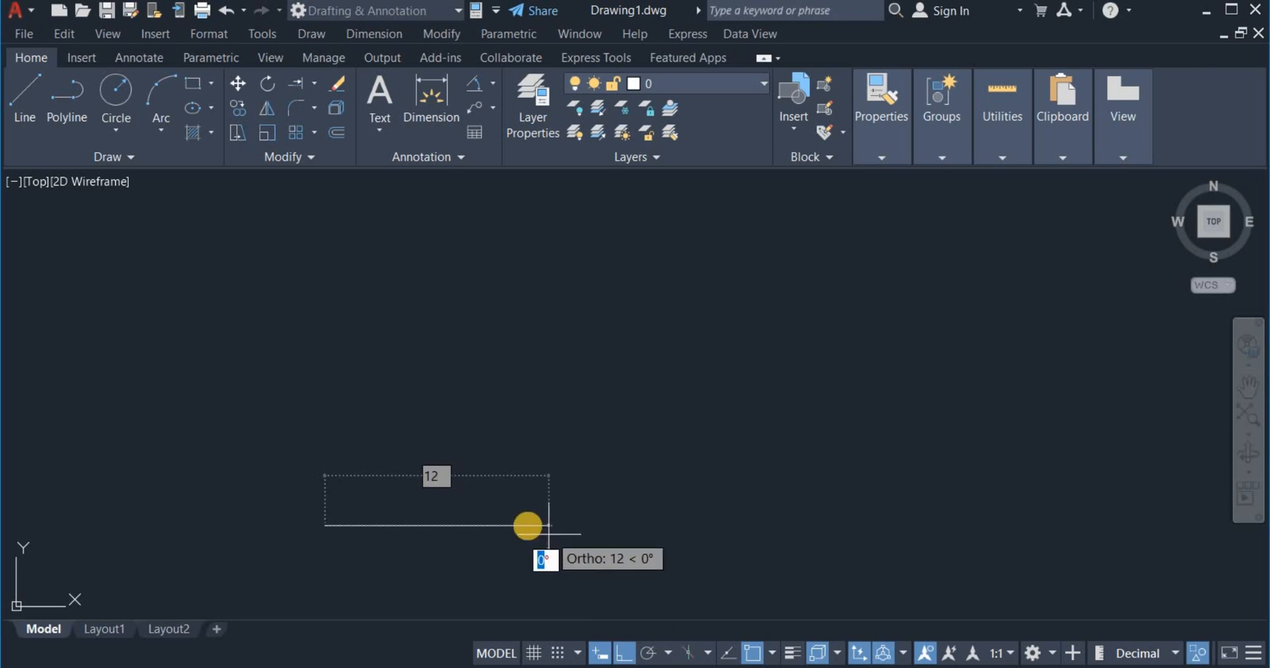
click(622, 655)
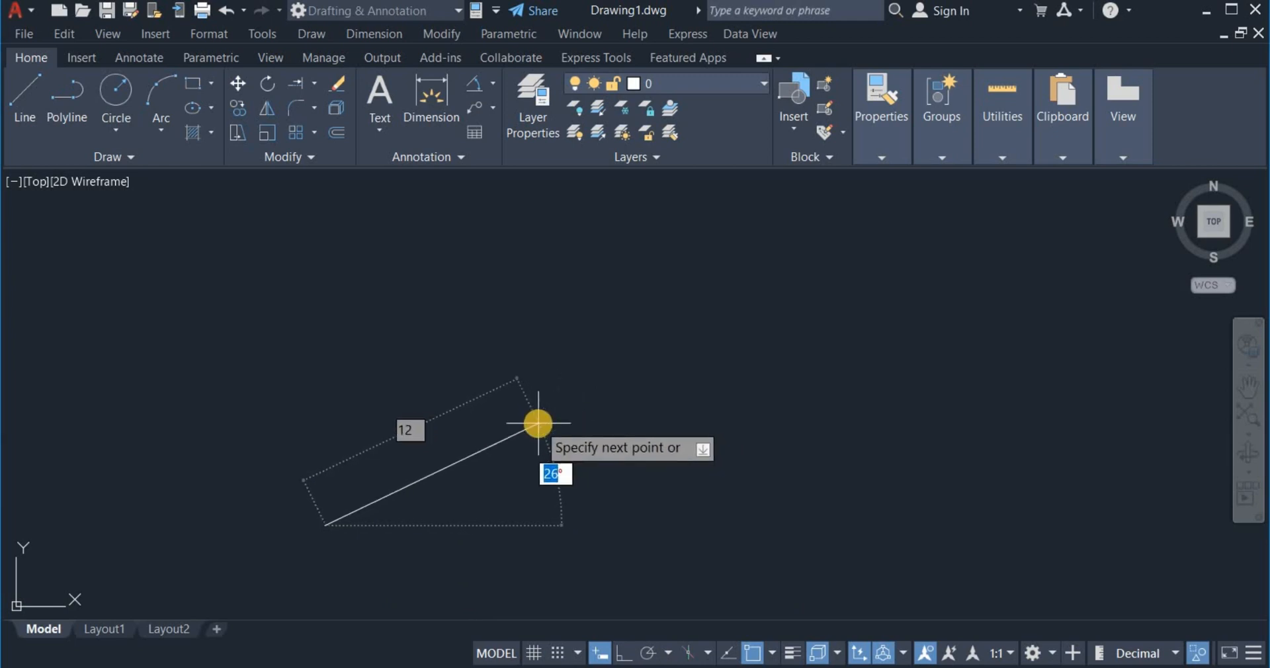
click(624, 655)
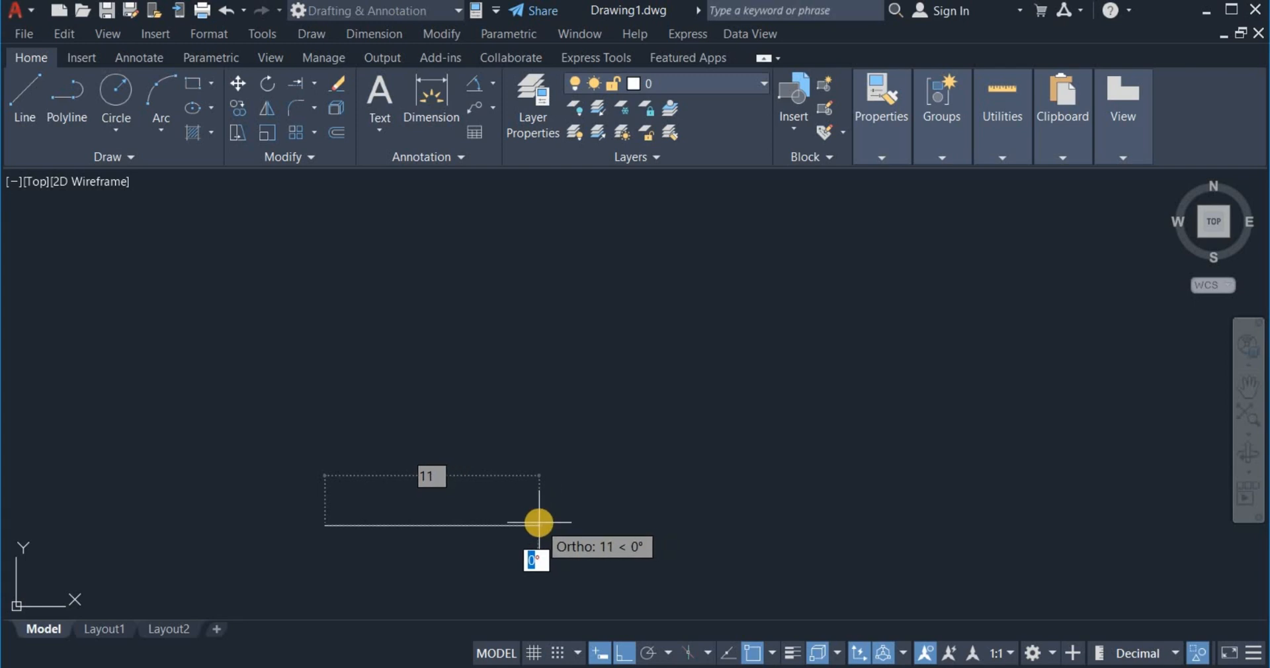
Step: Draw the horizontal line with a length of 10 mm and end the Line command
text(1)
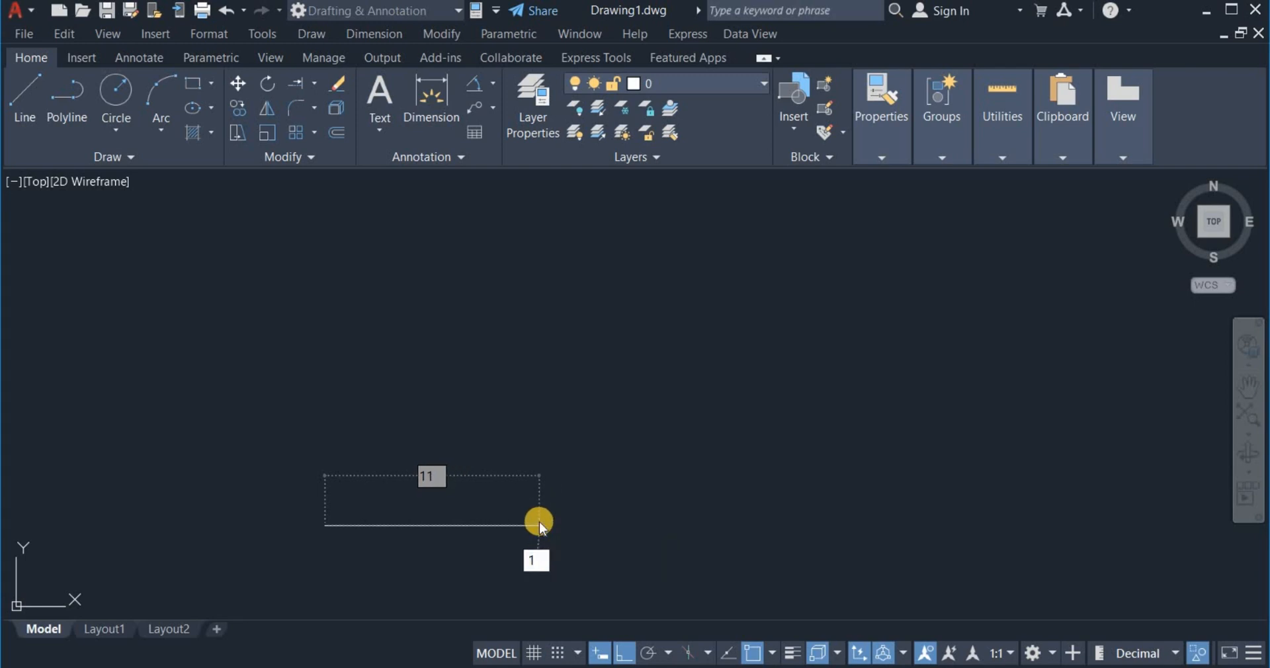
text(0)
text(1)
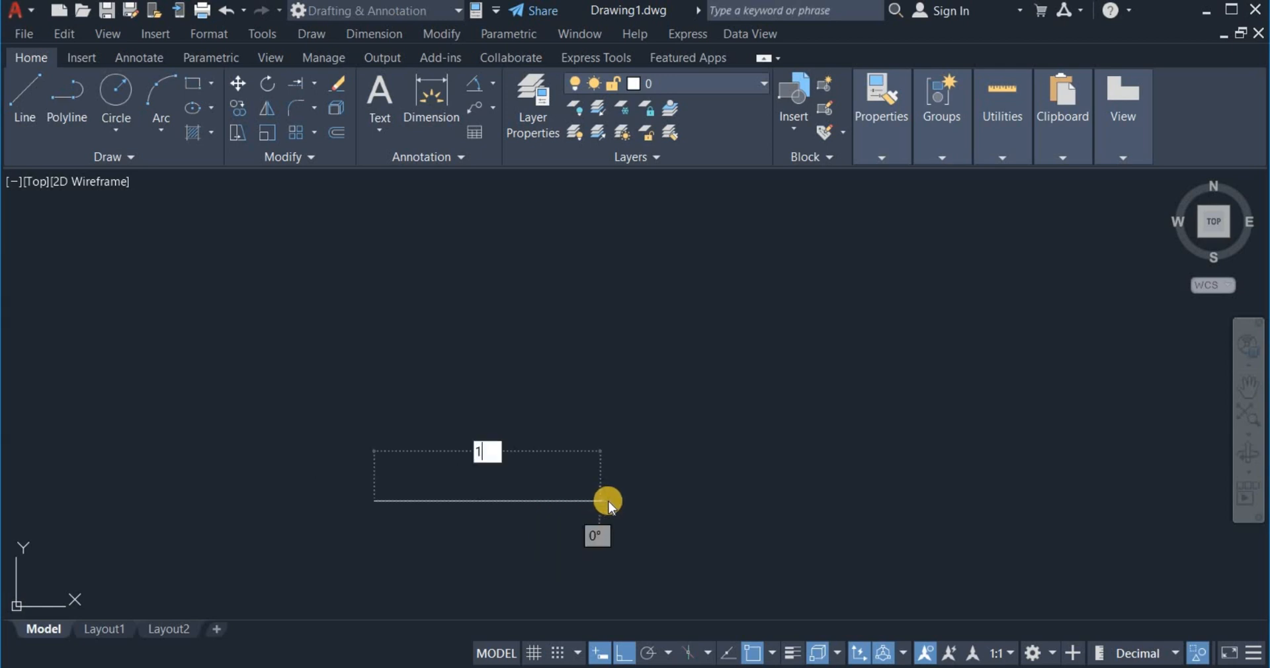
text(0)
key(Return)
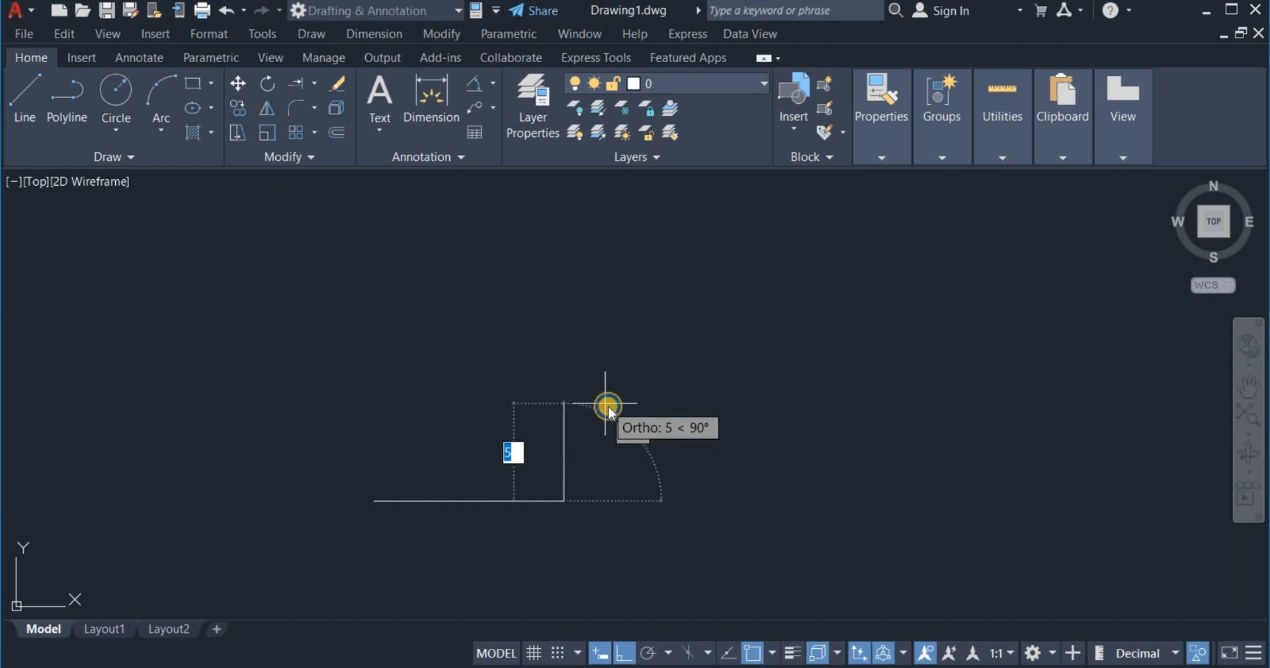
right_click(606, 405)
click(628, 414)
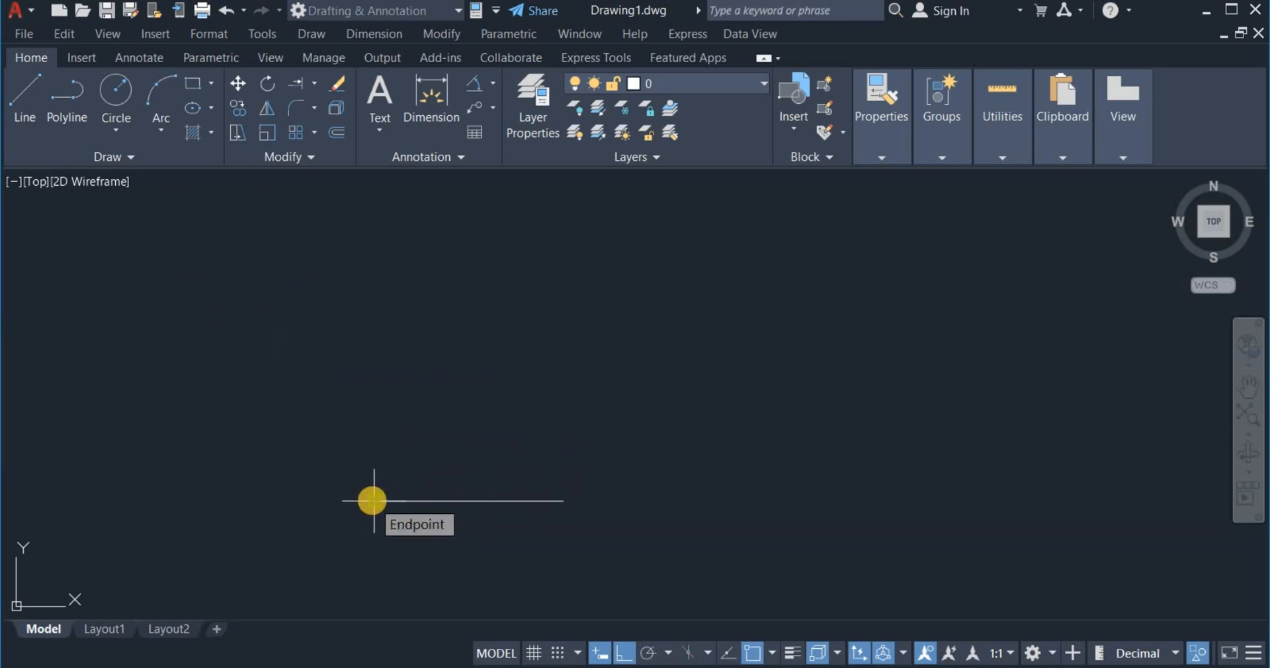
Step: Draw a 10 mm line at 45° from the left endpoint of the horizontal line
click(373, 500)
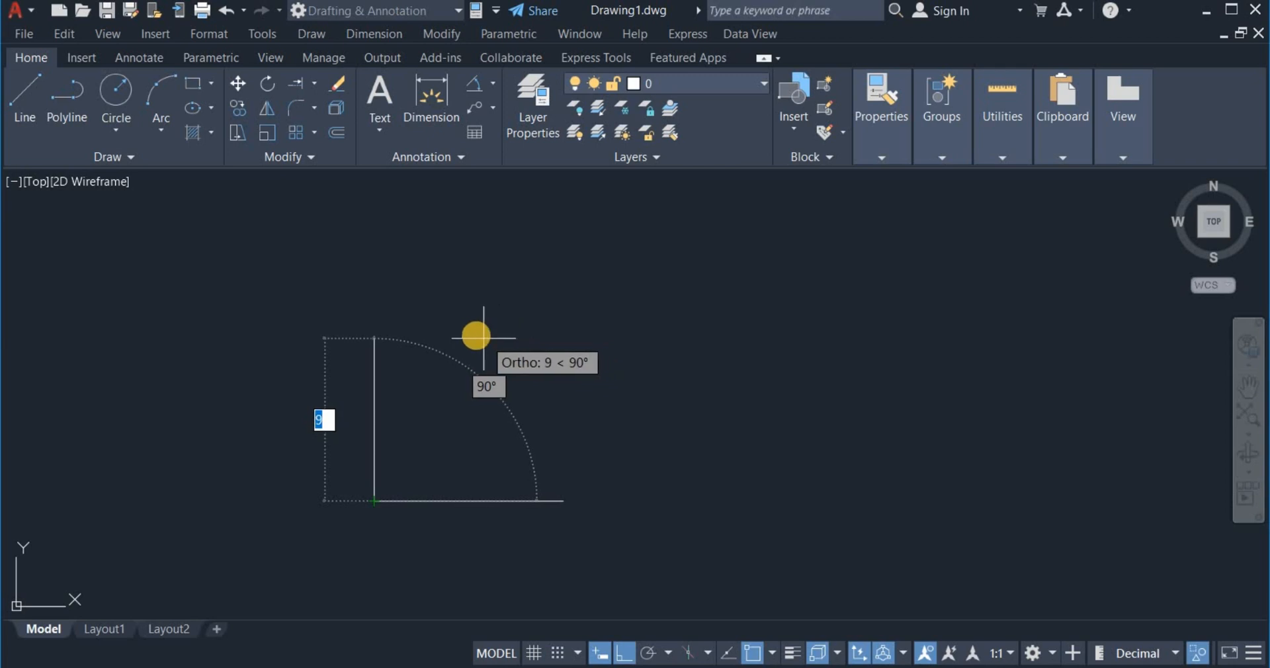
text(1)
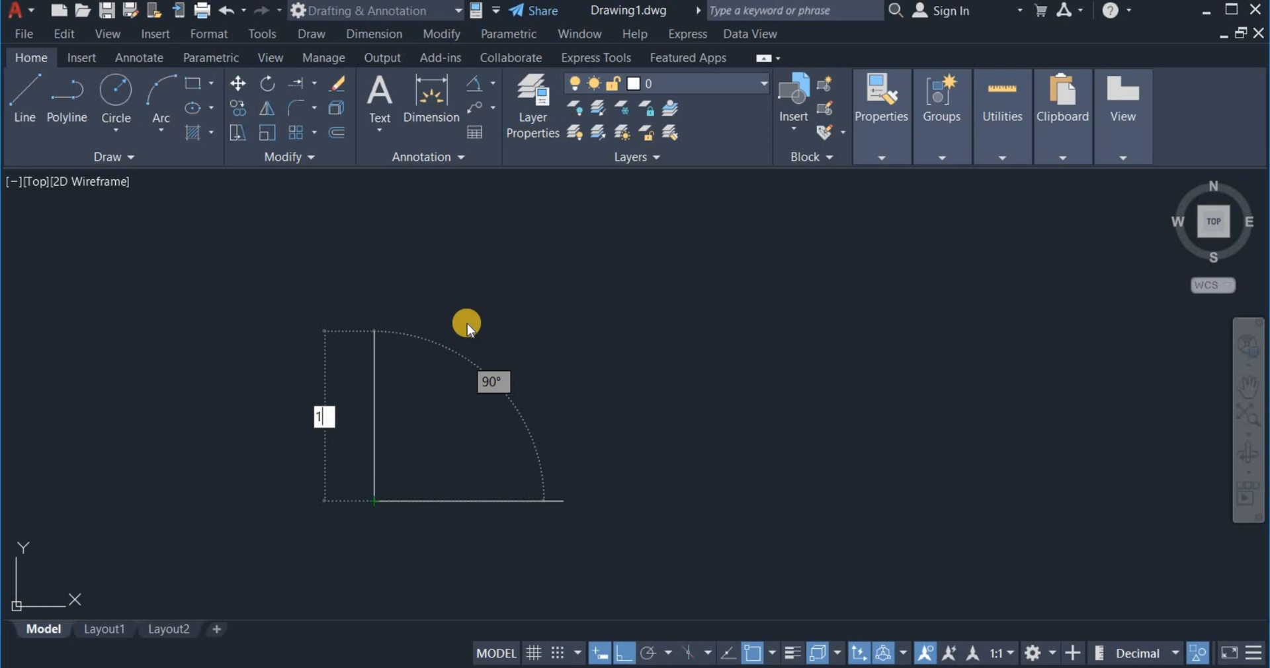
text(0)
key(Tab)
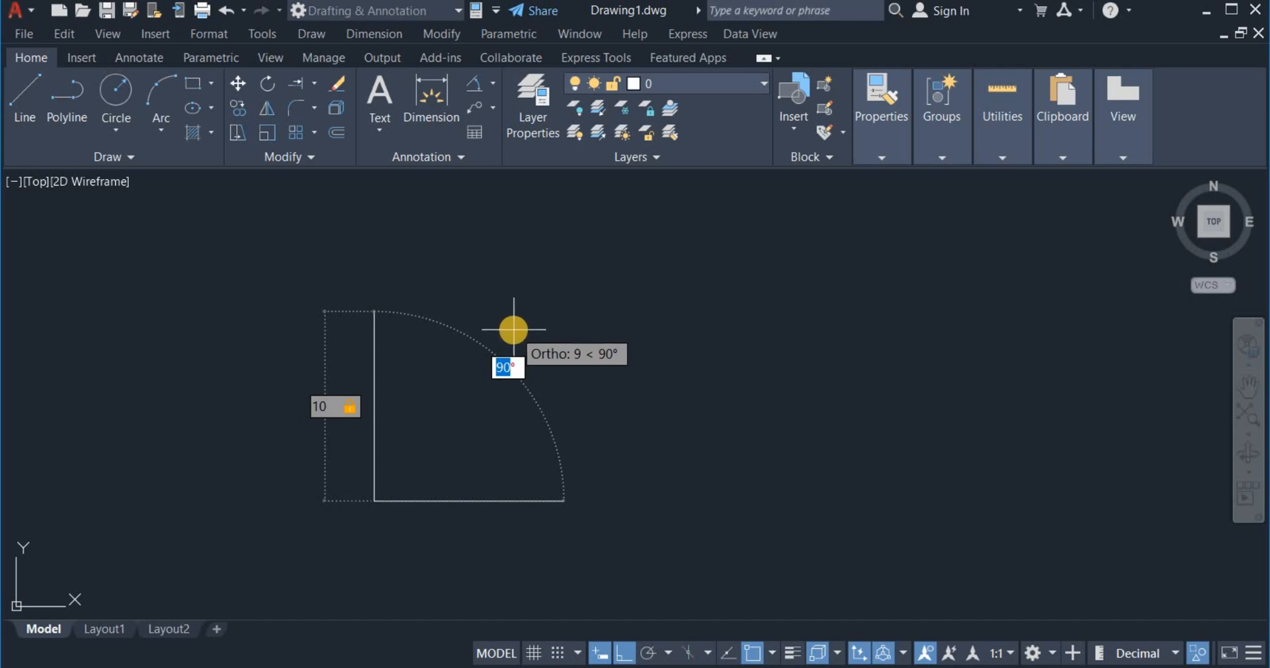
text(45)
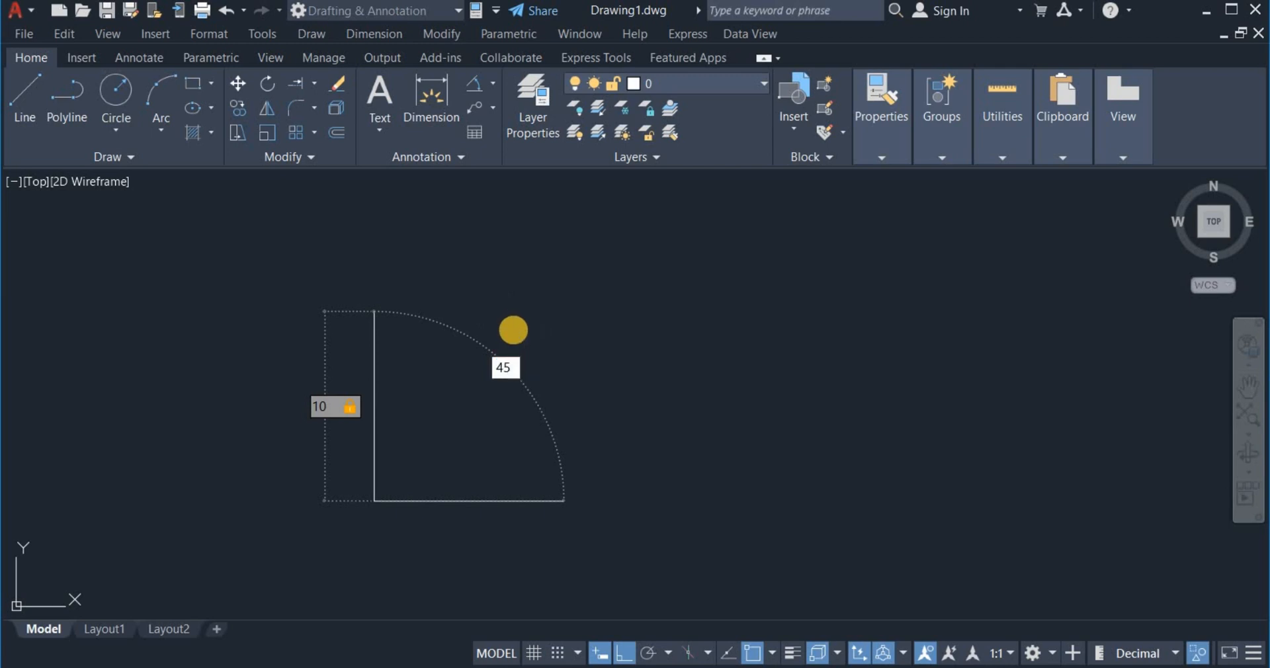
key(Return)
right_click(518, 326)
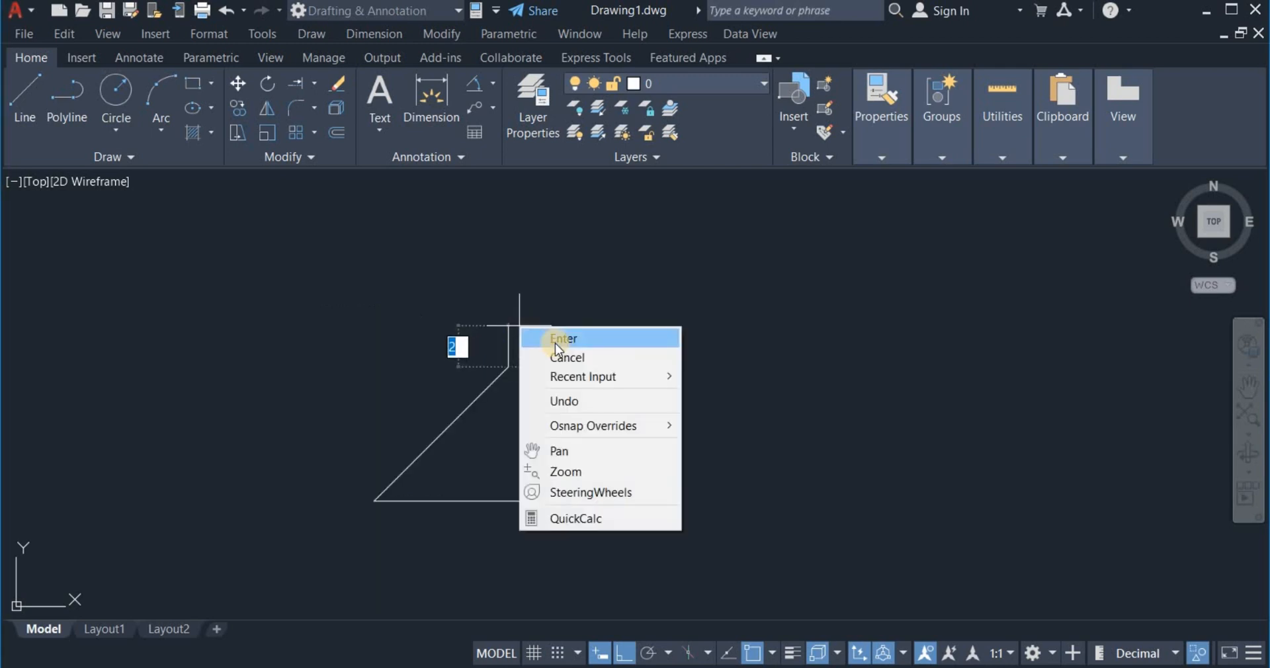
click(565, 340)
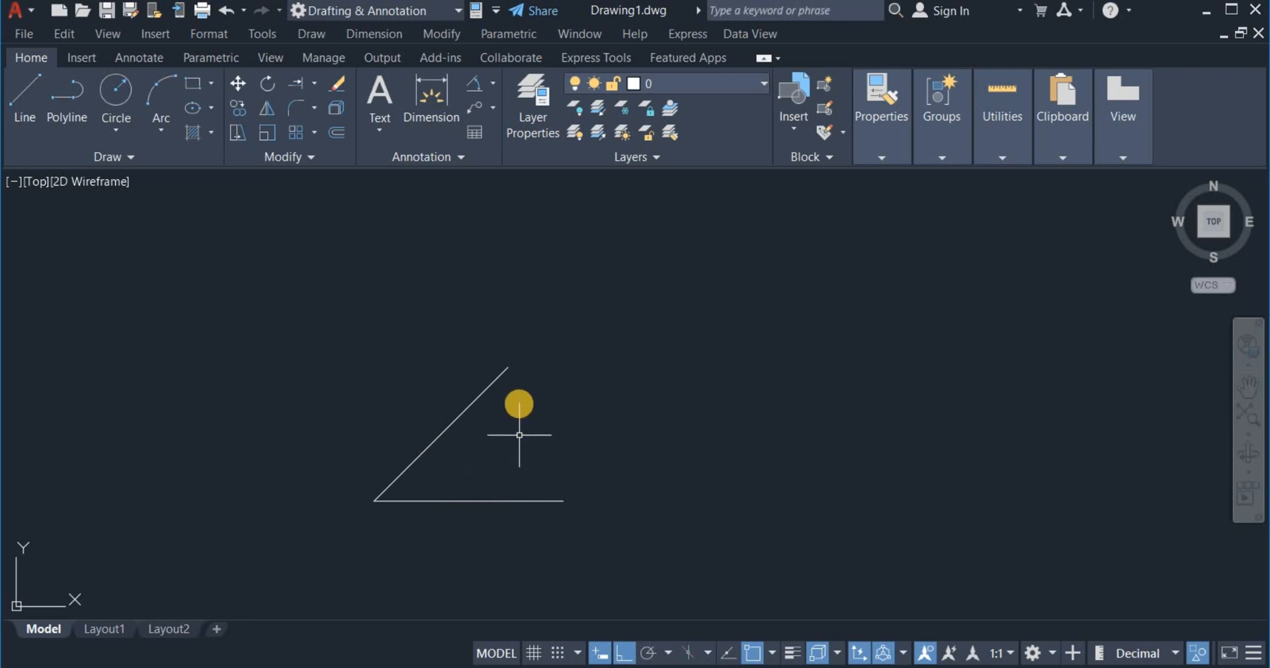
Step: Add an aligned dimension to the inclined line, placing it on the line's upper-left side
click(498, 82)
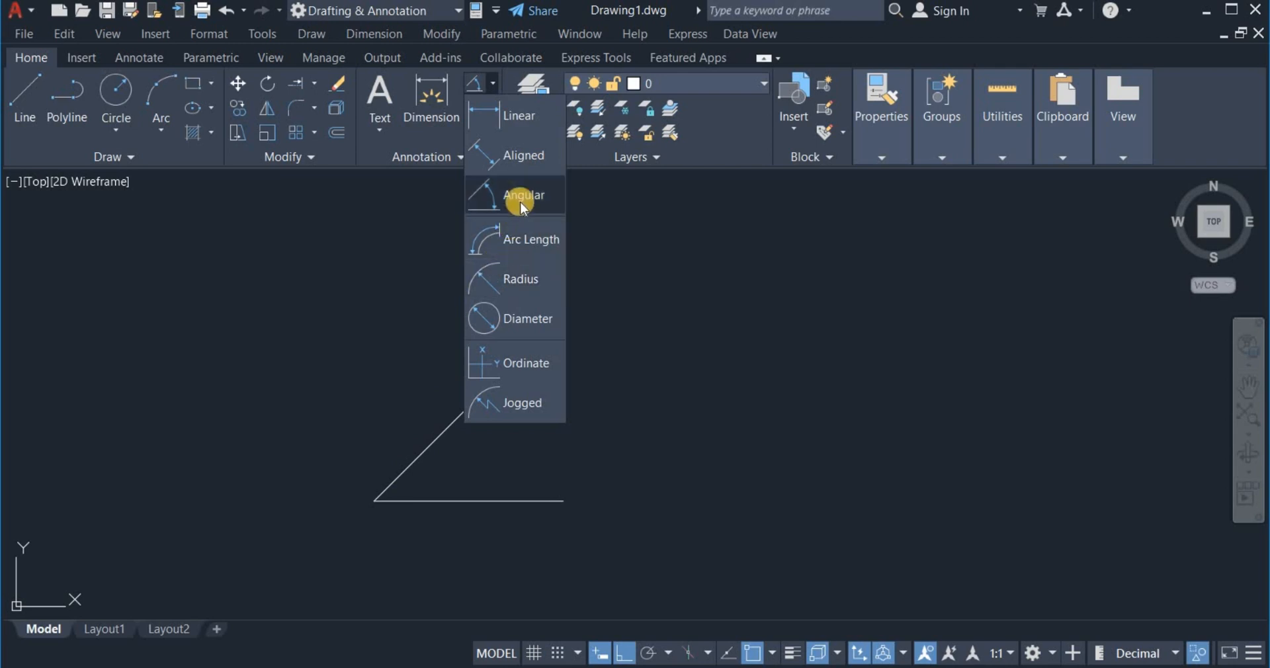
click(524, 157)
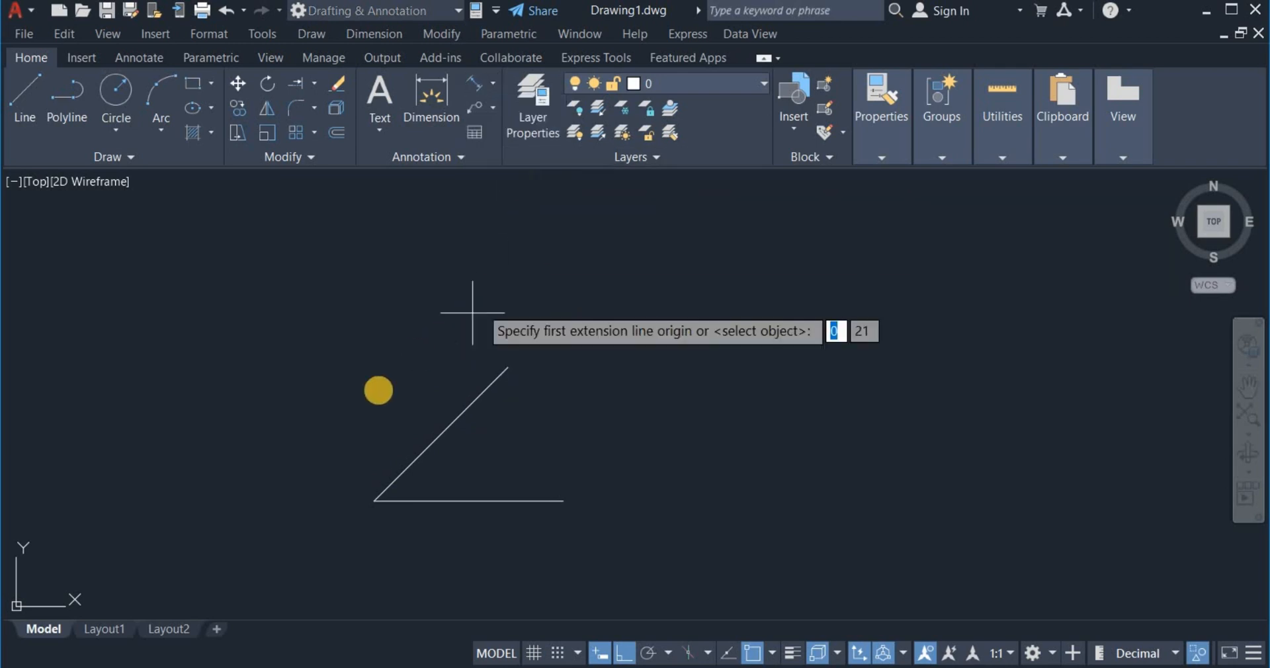
click(374, 501)
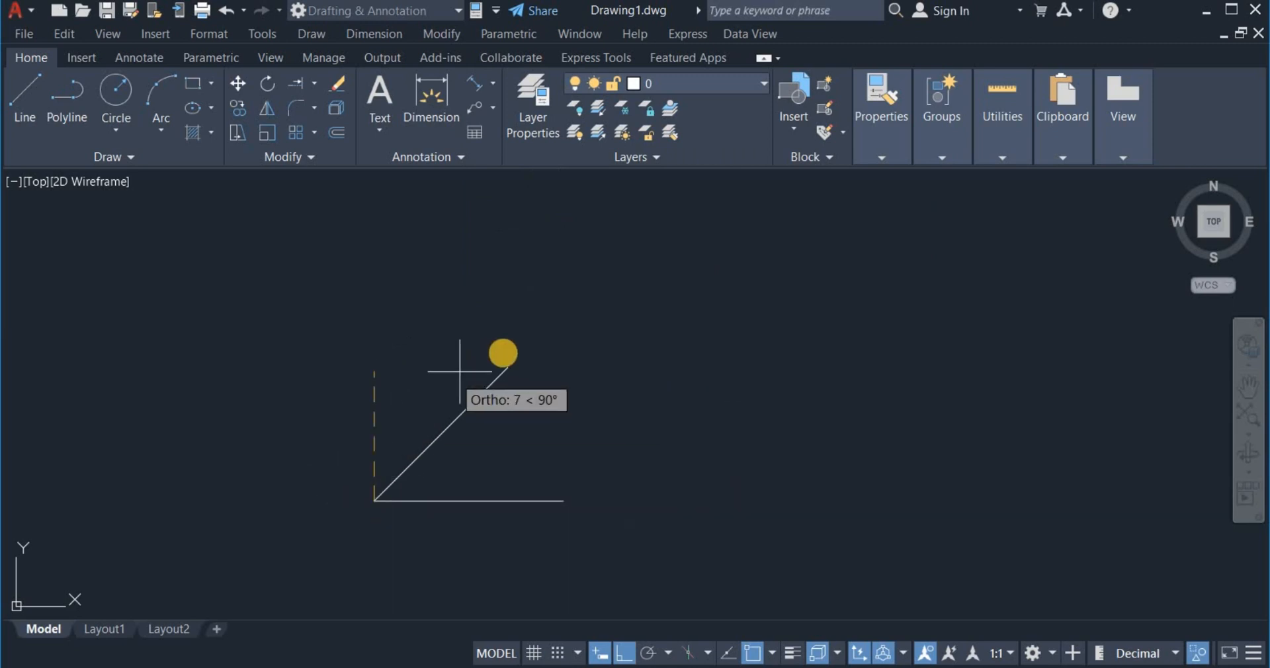
click(506, 361)
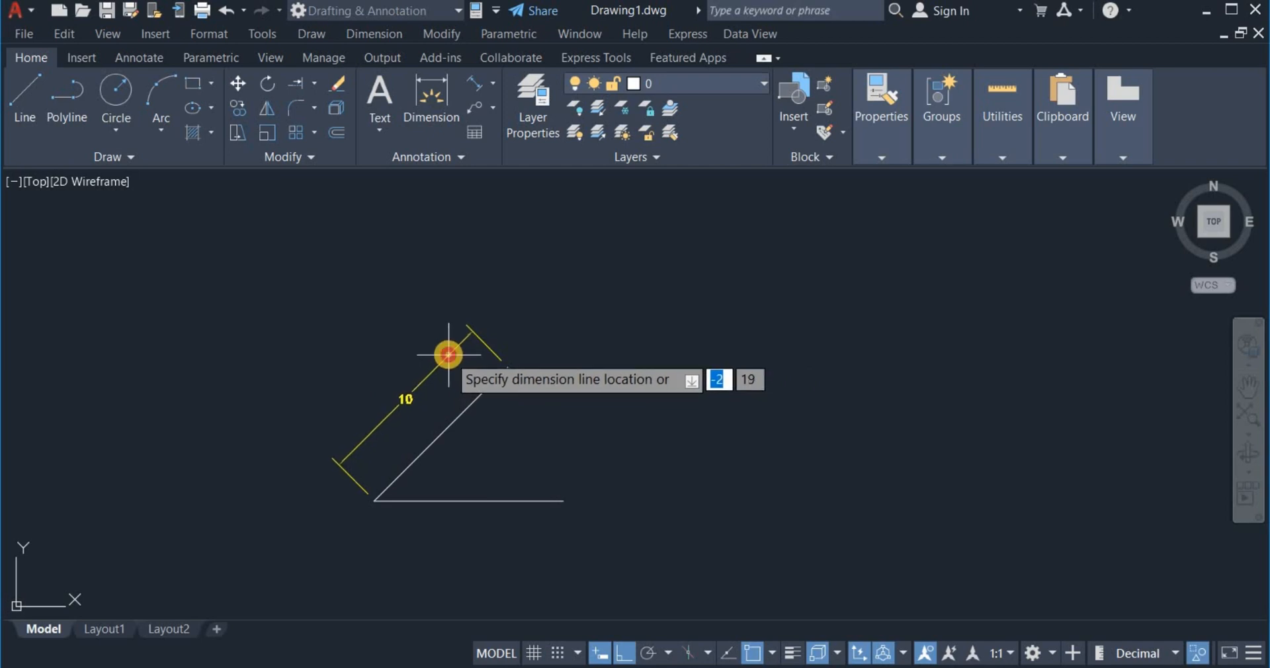
click(445, 355)
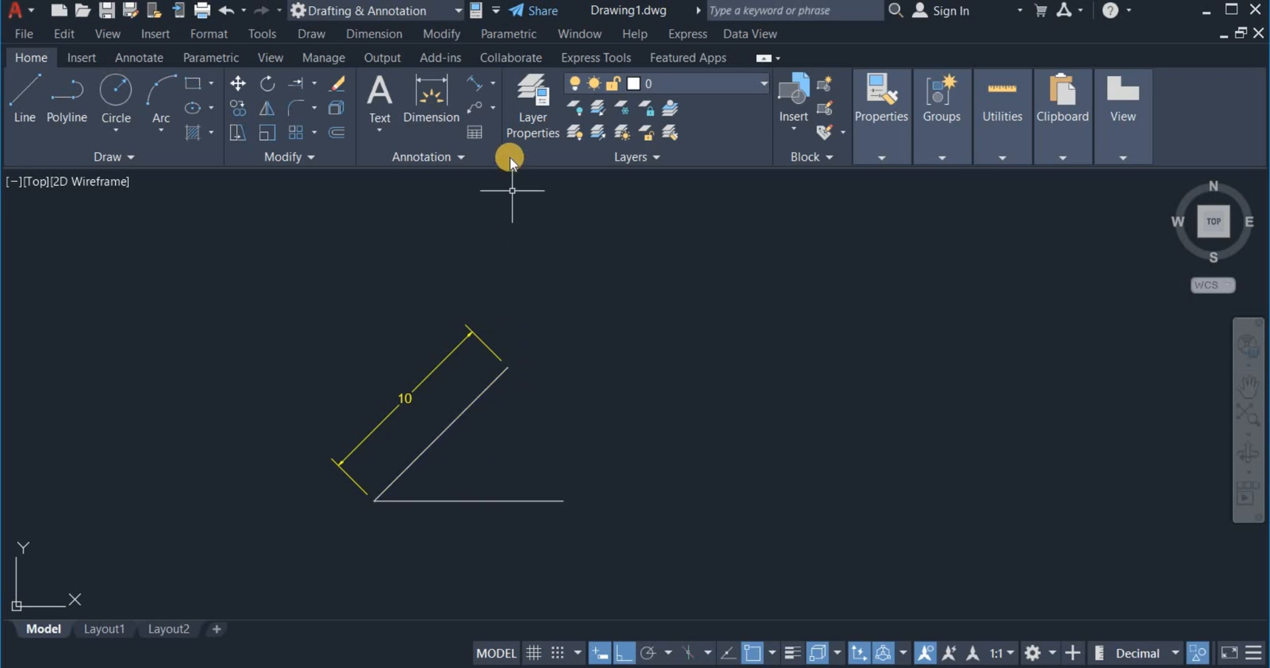
Step: Add an angular dimension between the inclined line and the horizontal line, placing its arc inside the angle
click(494, 83)
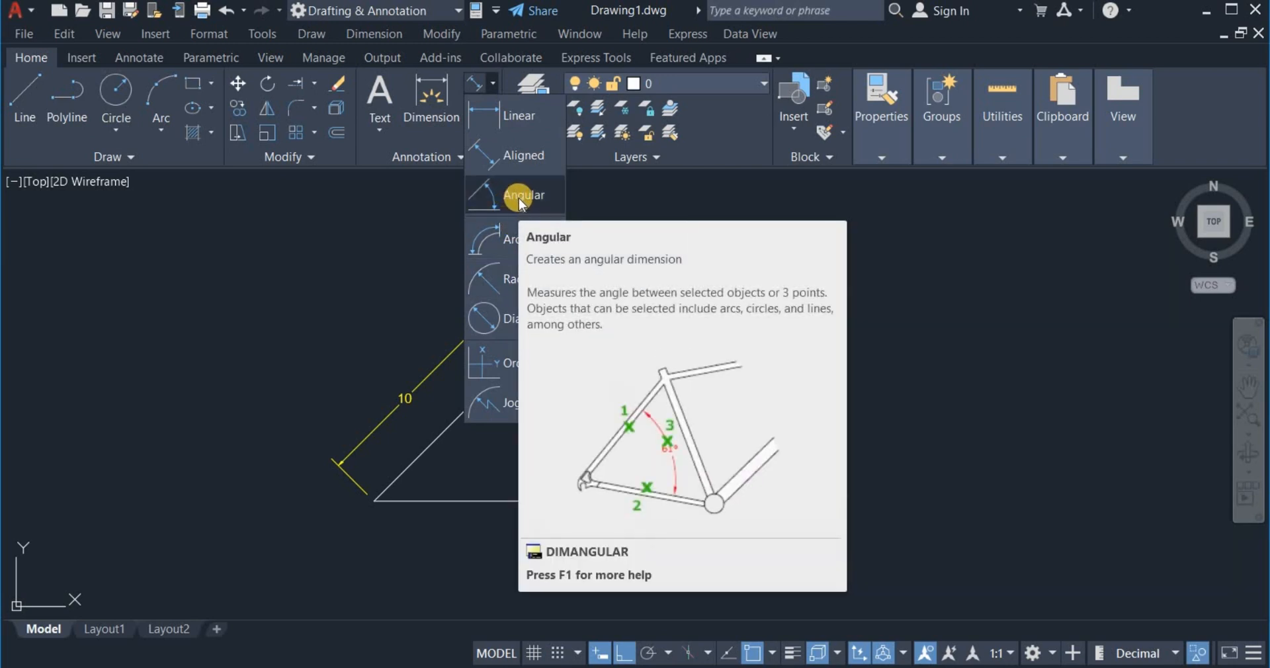
click(517, 202)
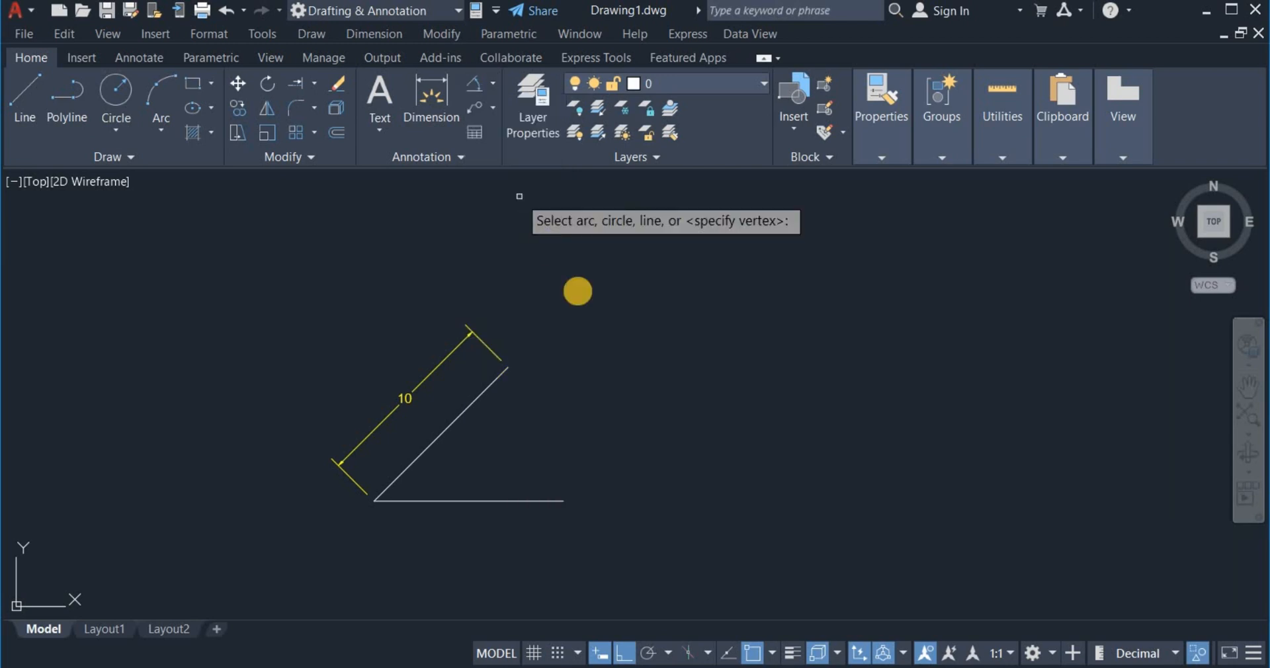
click(435, 436)
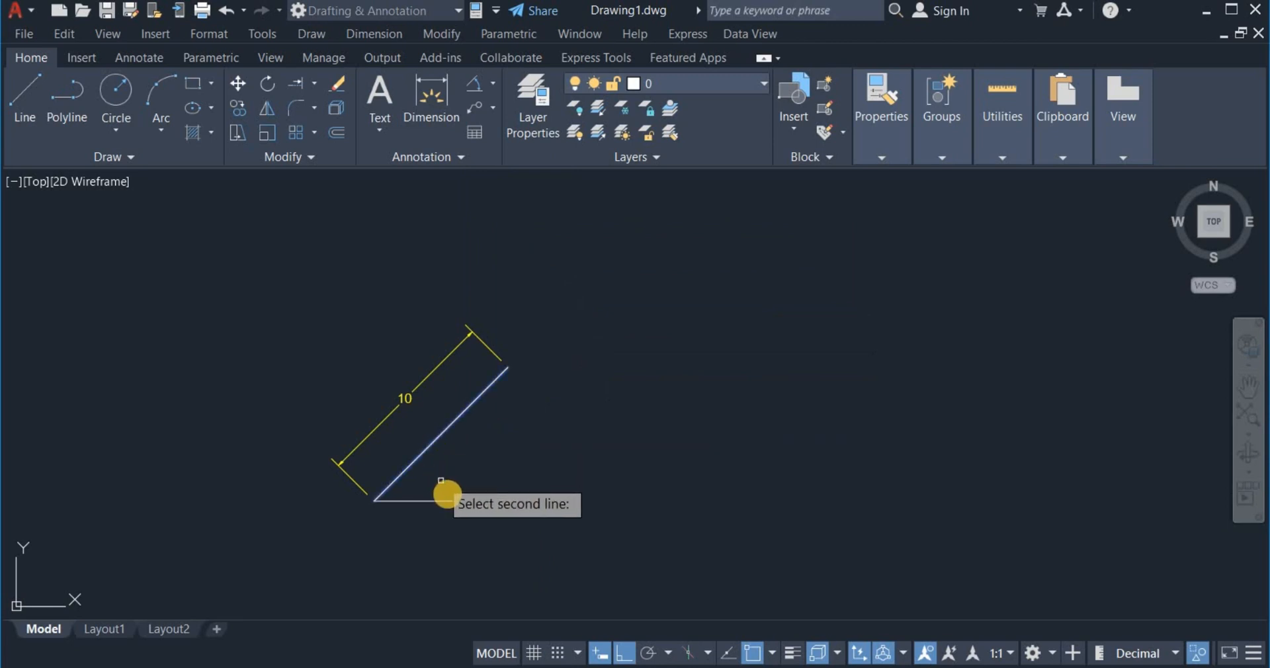
click(448, 500)
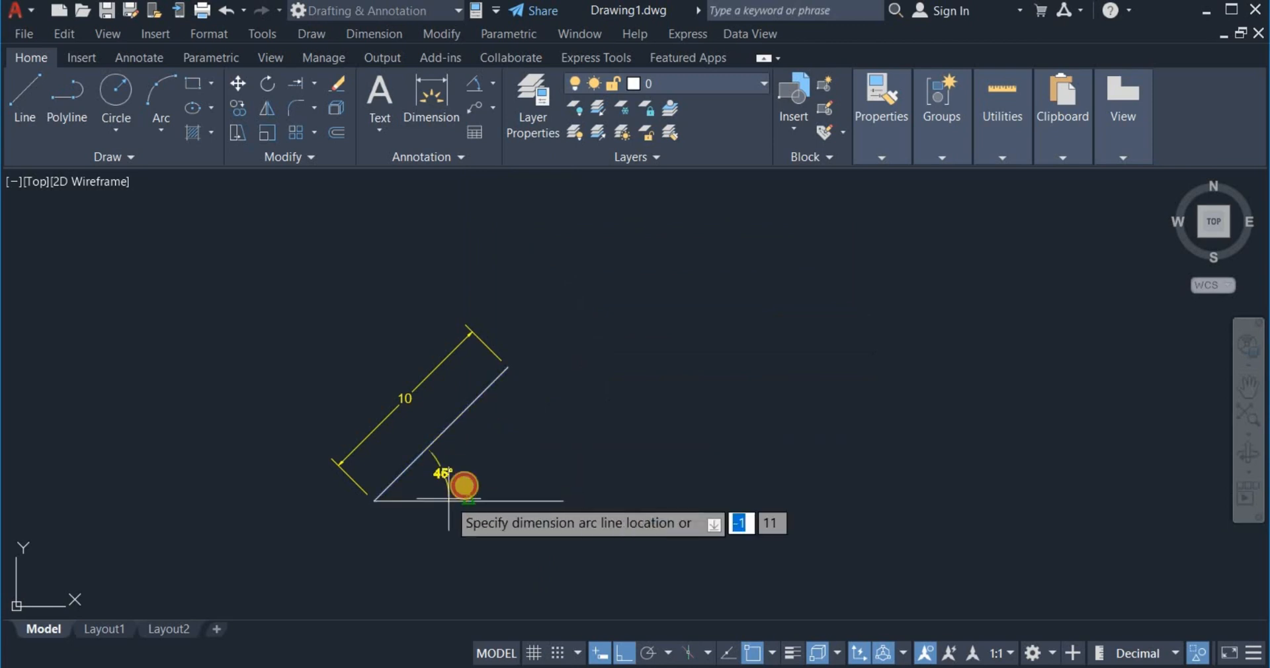
click(509, 453)
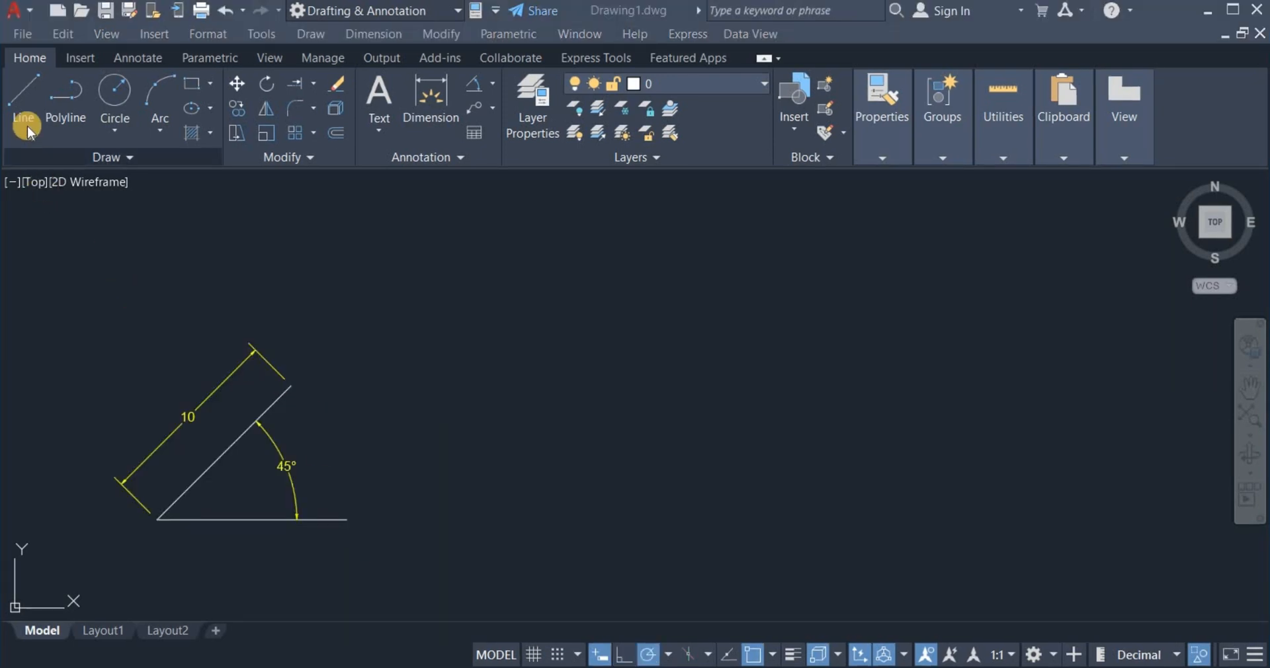
Step: Draw a second horizontal line 10 mm long to the right of the dimensioned angle with Ortho mode on, and end the Line command
click(27, 94)
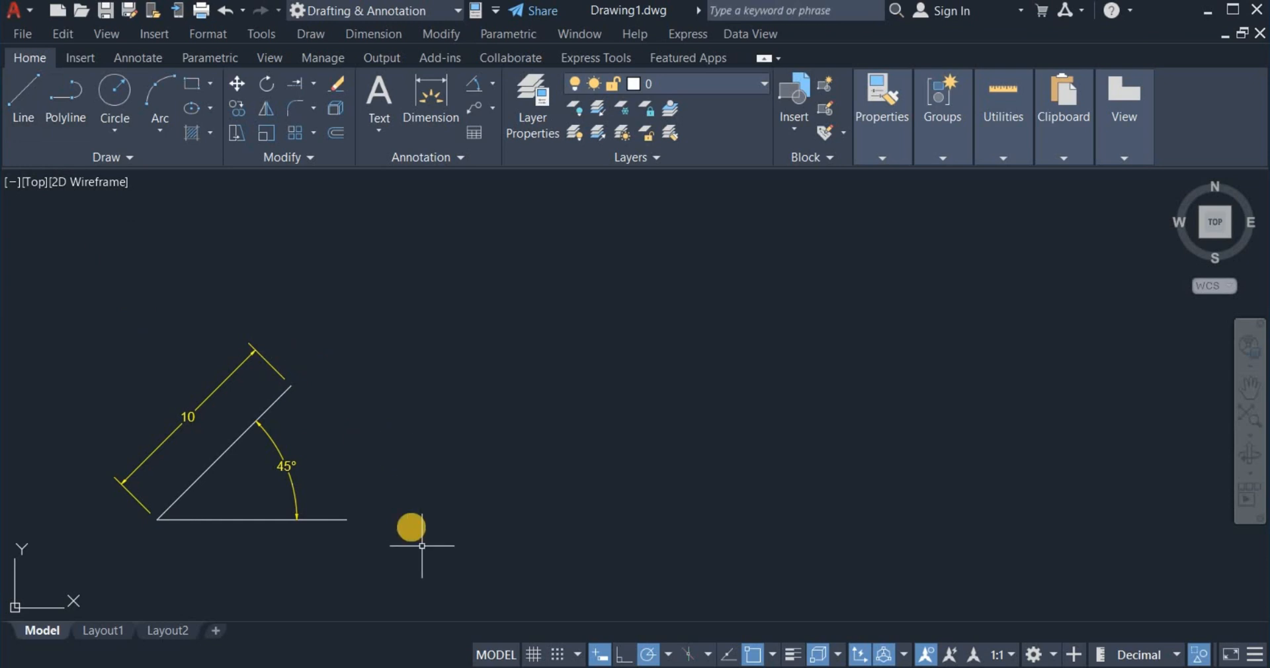
click(28, 85)
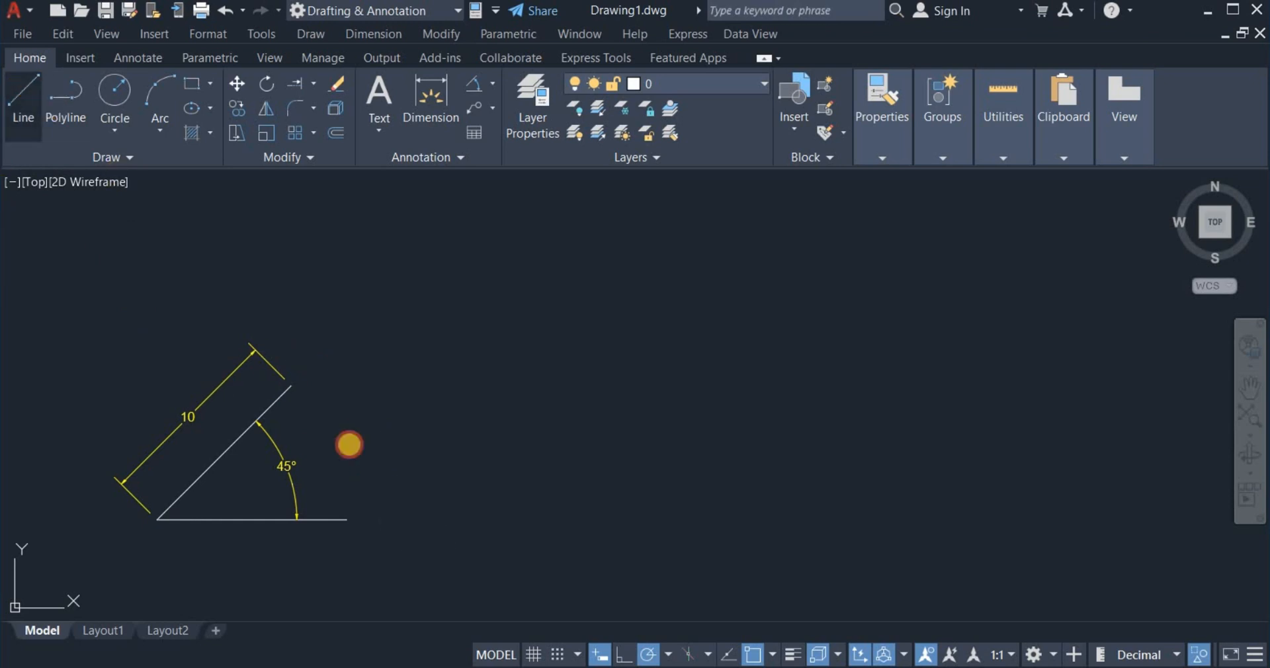
click(409, 518)
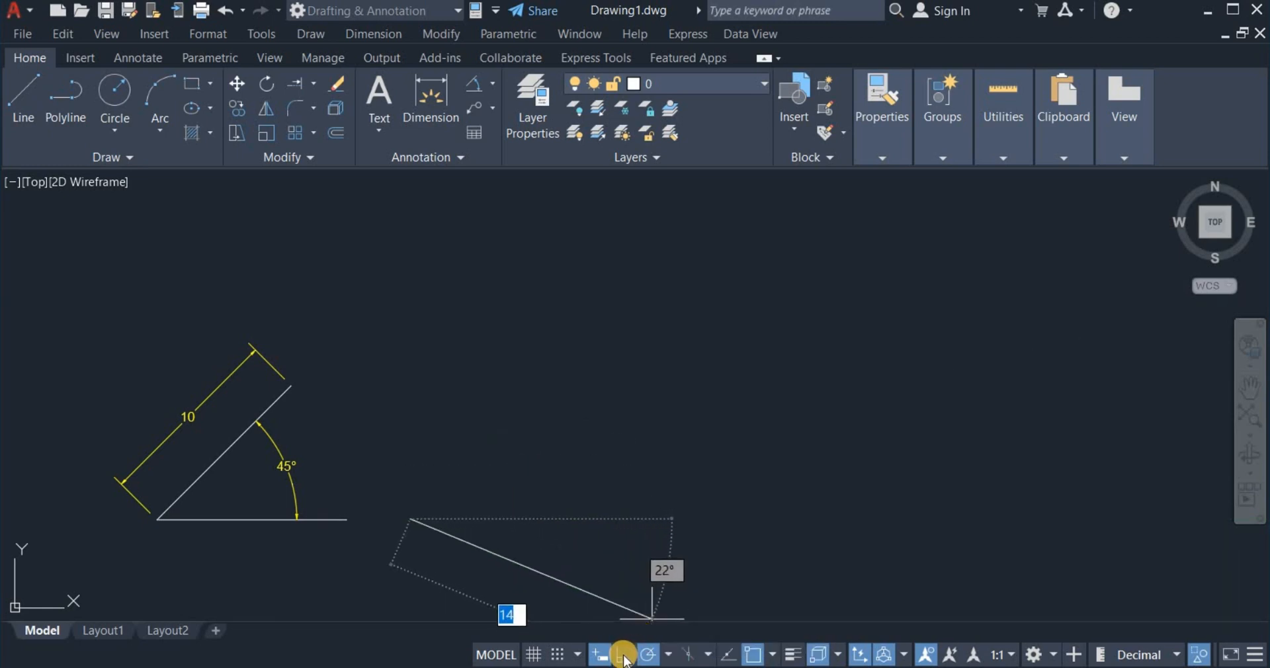
click(624, 655)
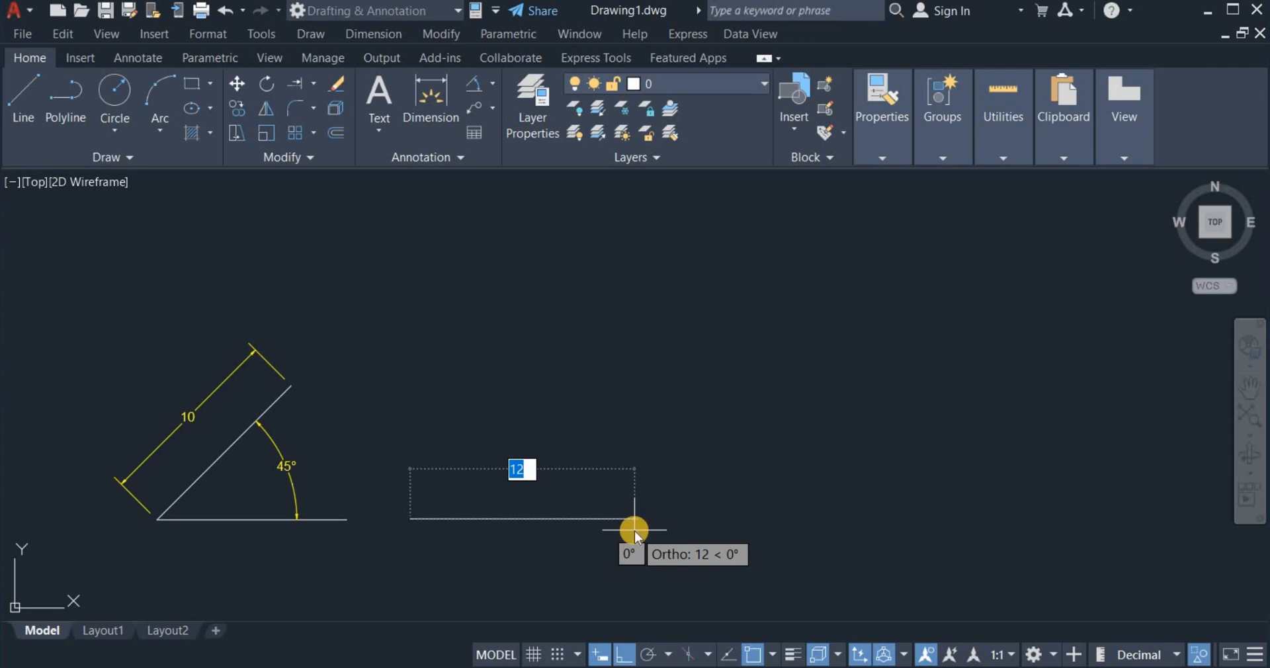
text(10)
key(Return)
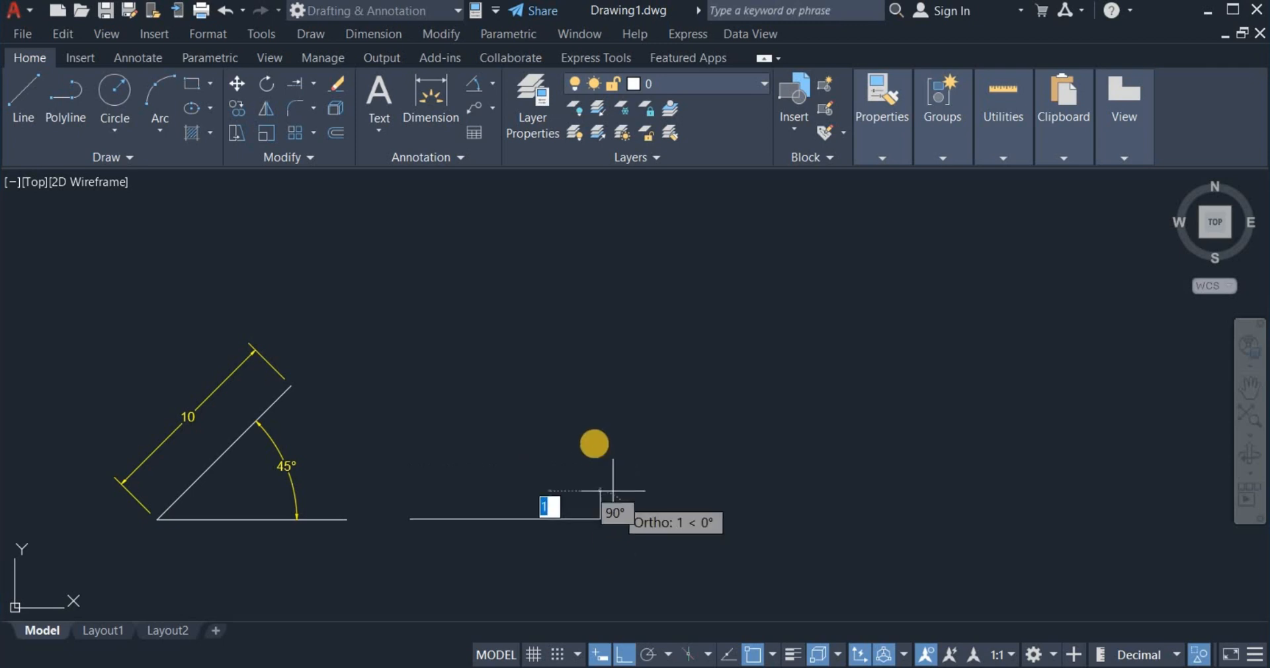
right_click(598, 444)
click(639, 457)
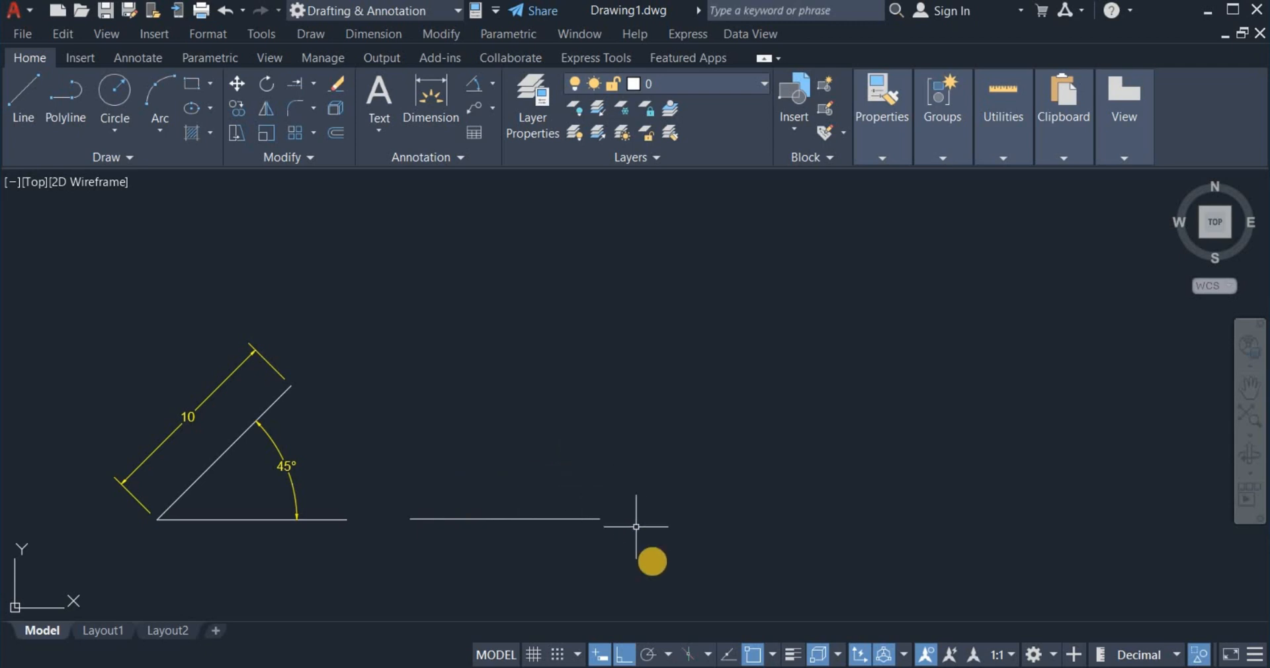
Step: Set the polar tracking increment to 15° (15, 30, 45, 60...) and turn polar tracking on
click(671, 655)
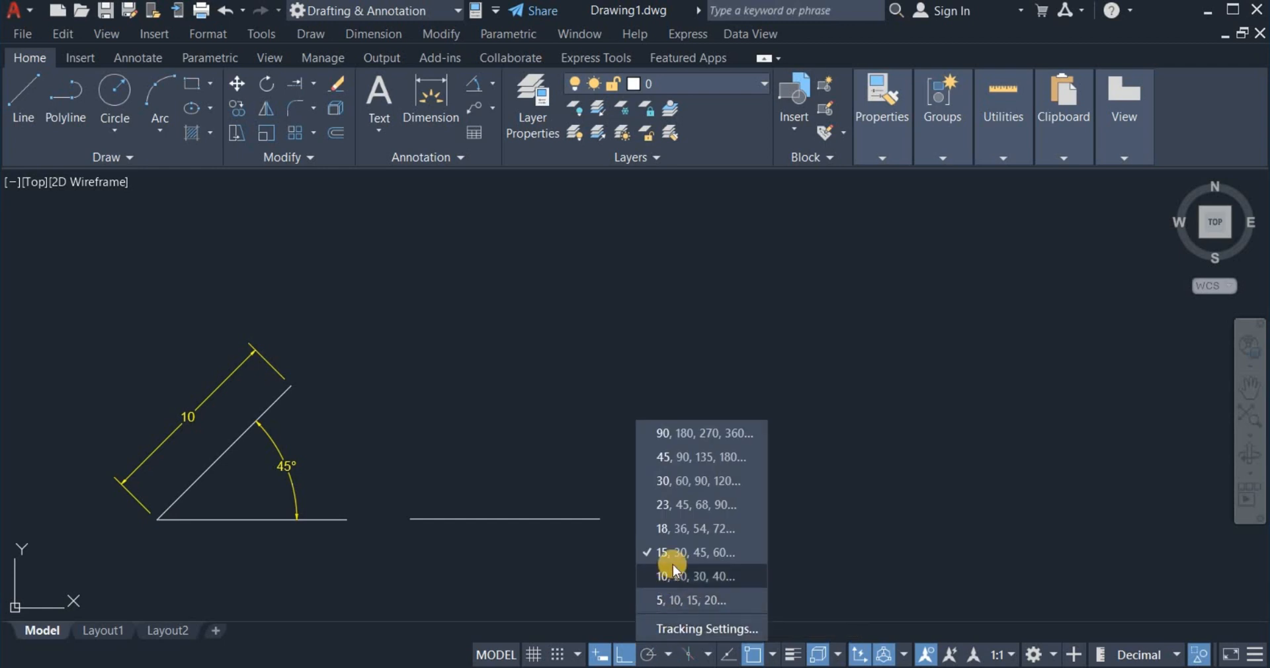
click(688, 553)
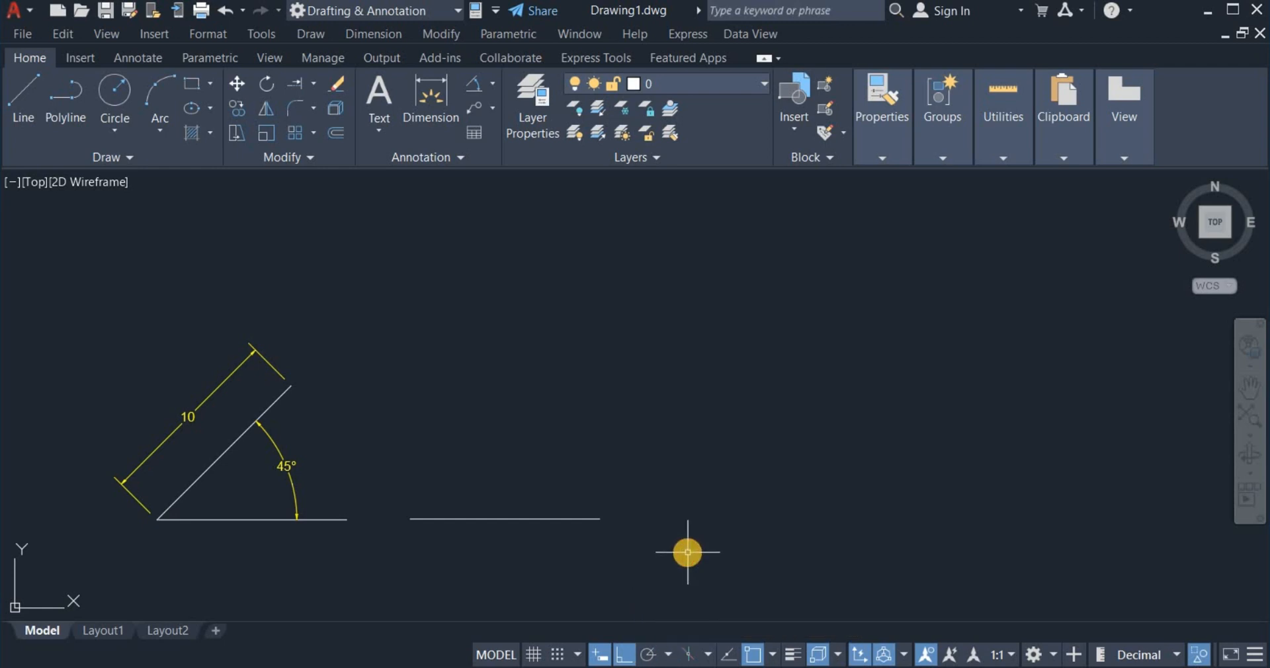
click(648, 655)
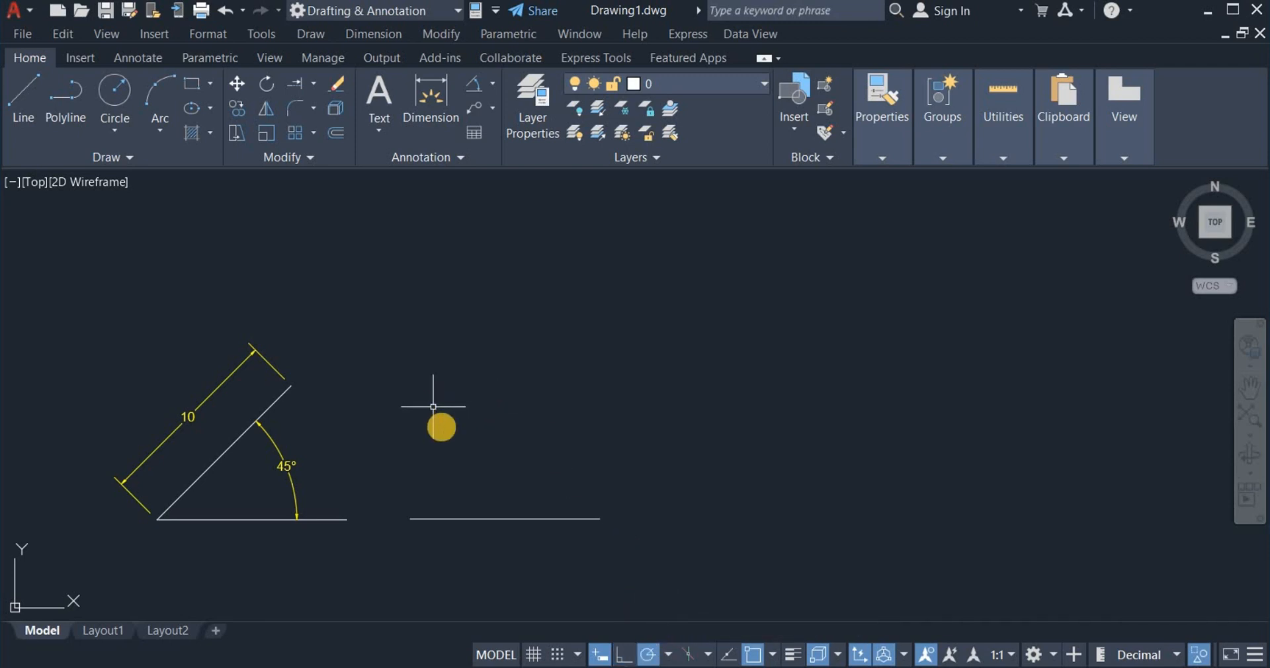
Step: Draw a line at 30° from the left endpoint of the second horizontal line using polar tracking, and end the Line command
click(23, 92)
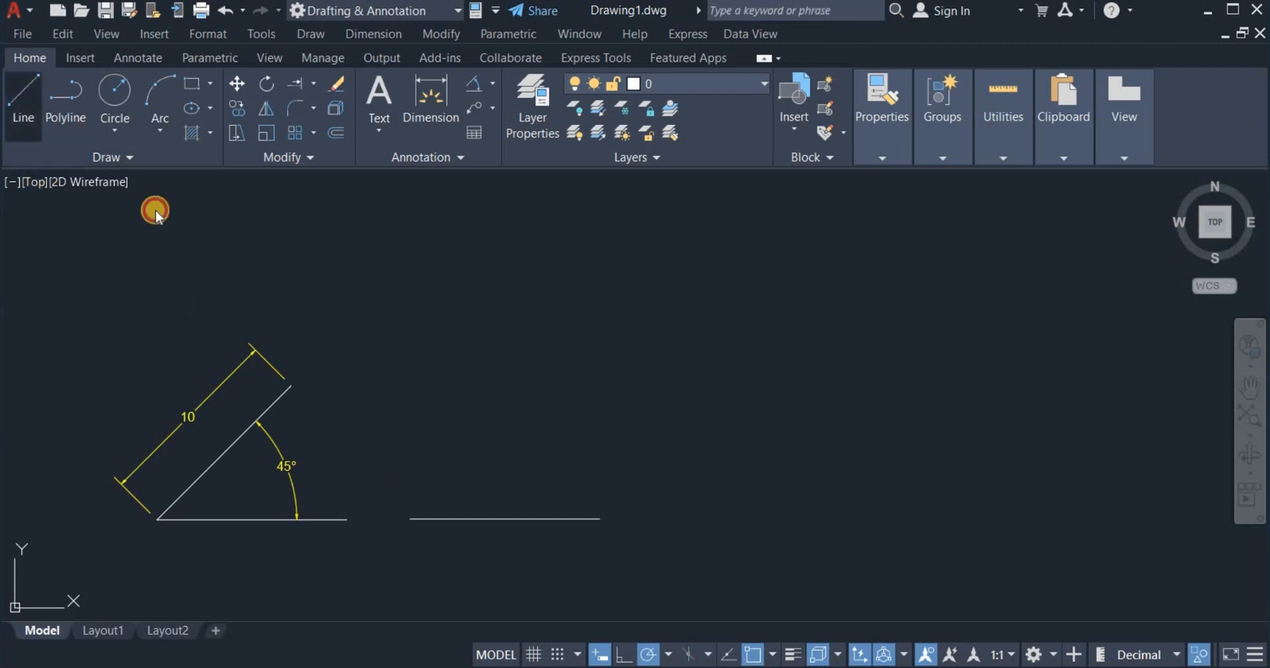
click(410, 519)
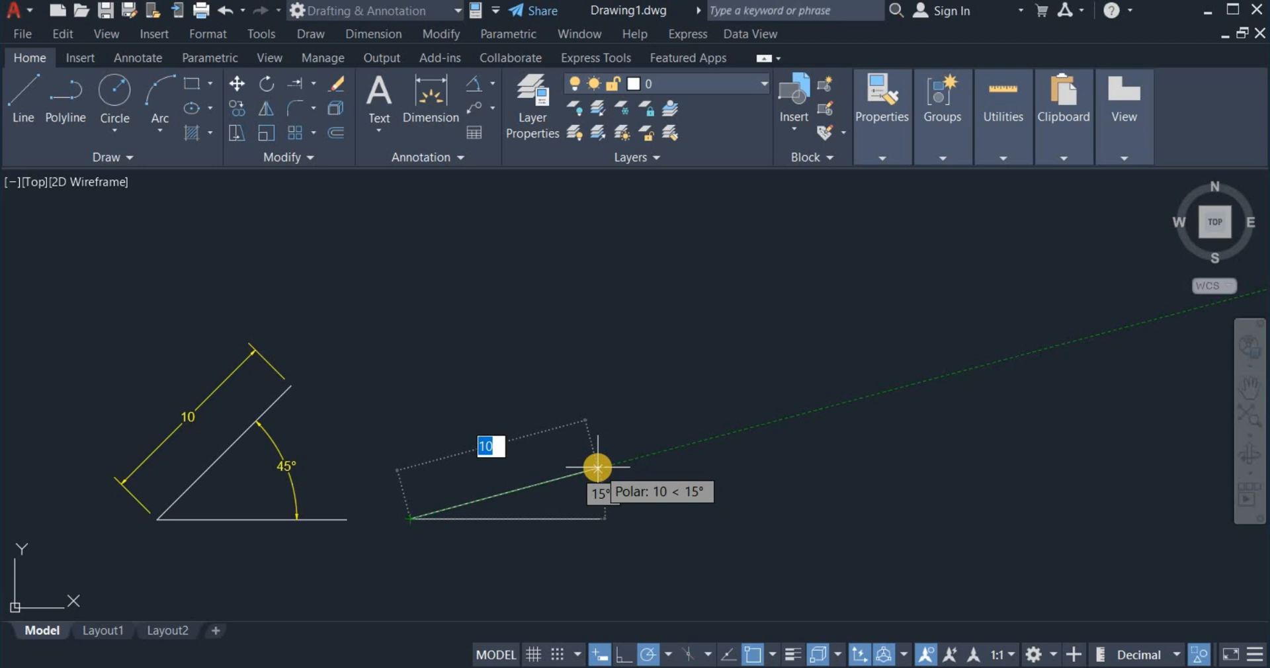
key(Tab)
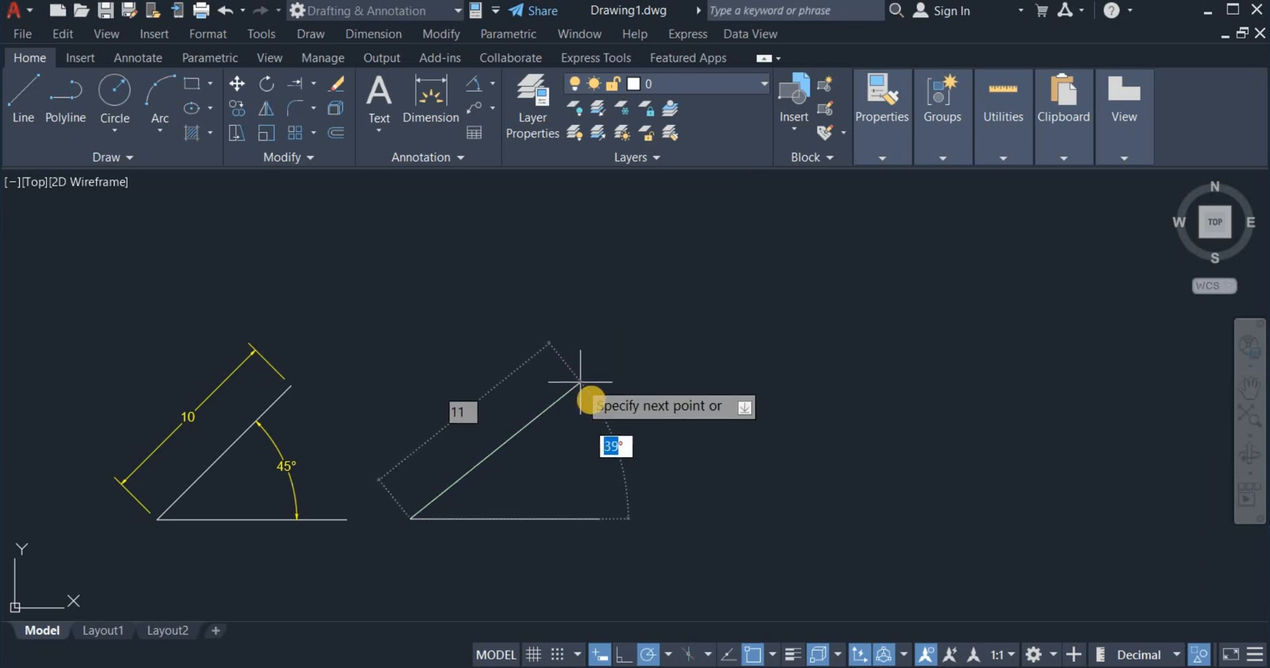
click(601, 415)
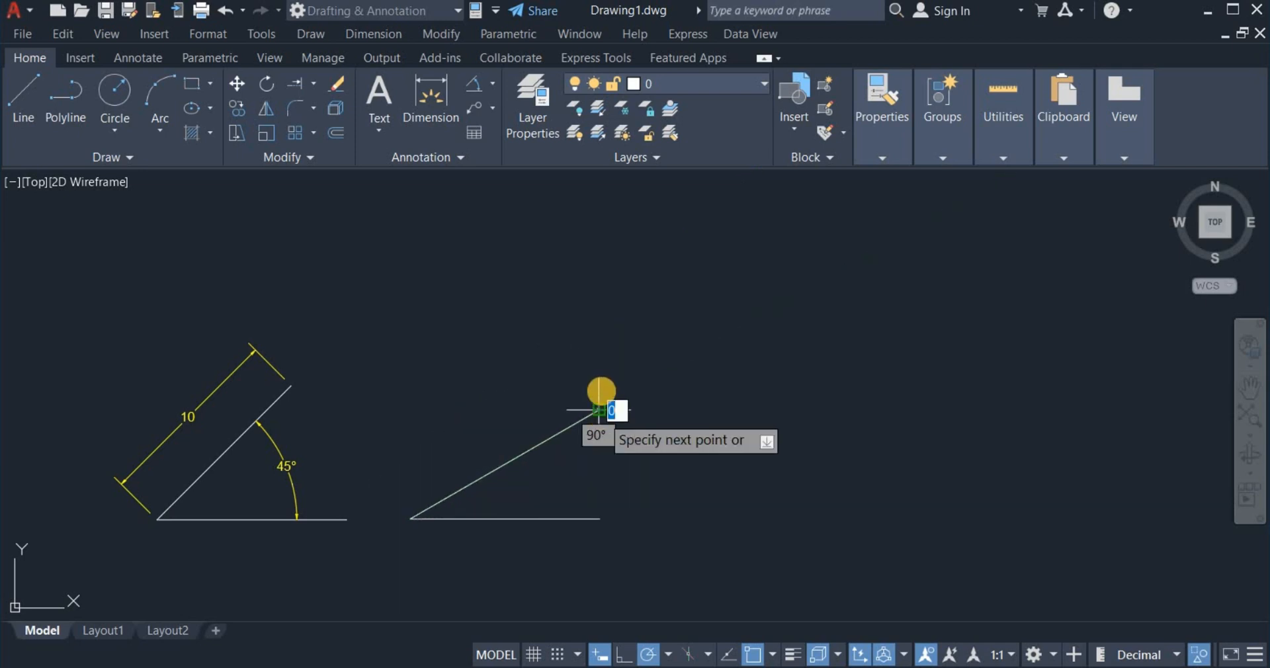
right_click(599, 379)
click(645, 391)
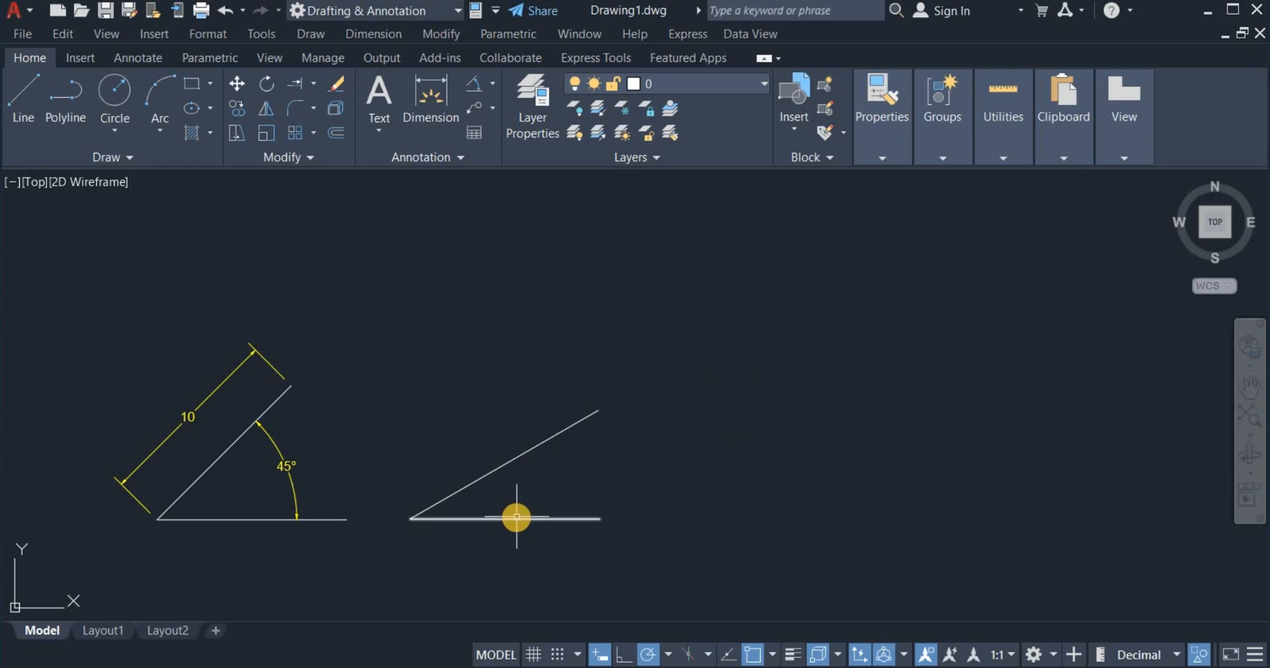
Step: Add an angular dimension between the new inclined line and the second horizontal line, placing its arc inside the angle
click(499, 85)
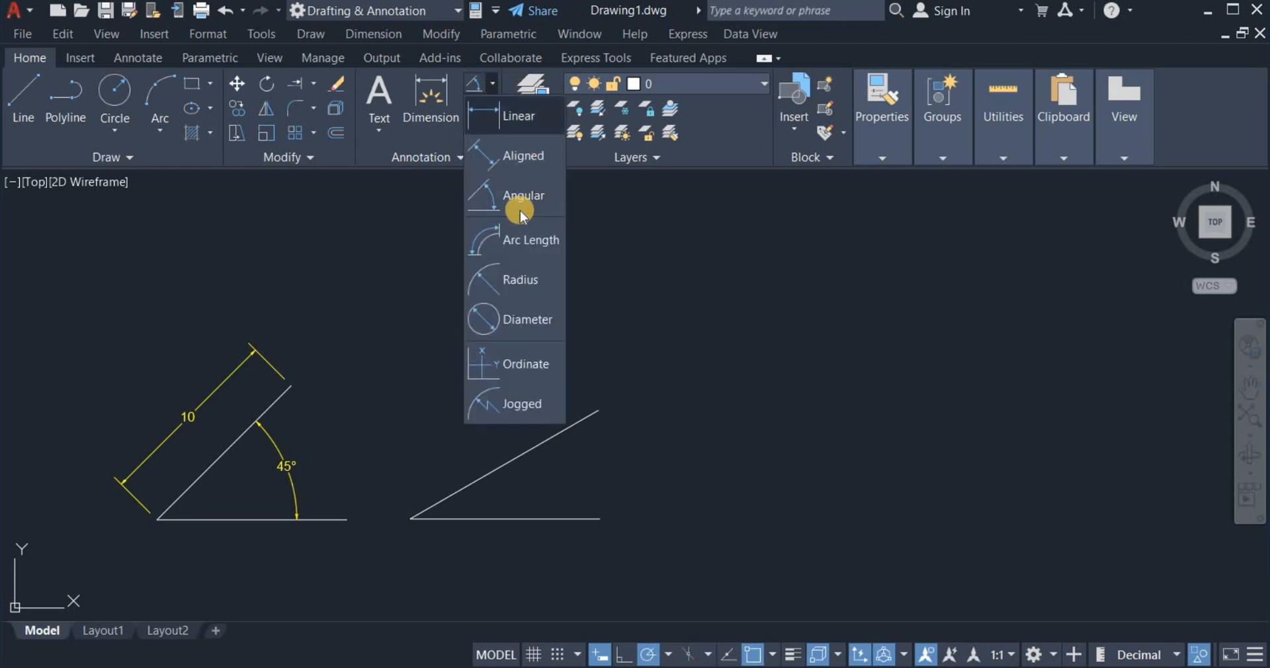
click(523, 199)
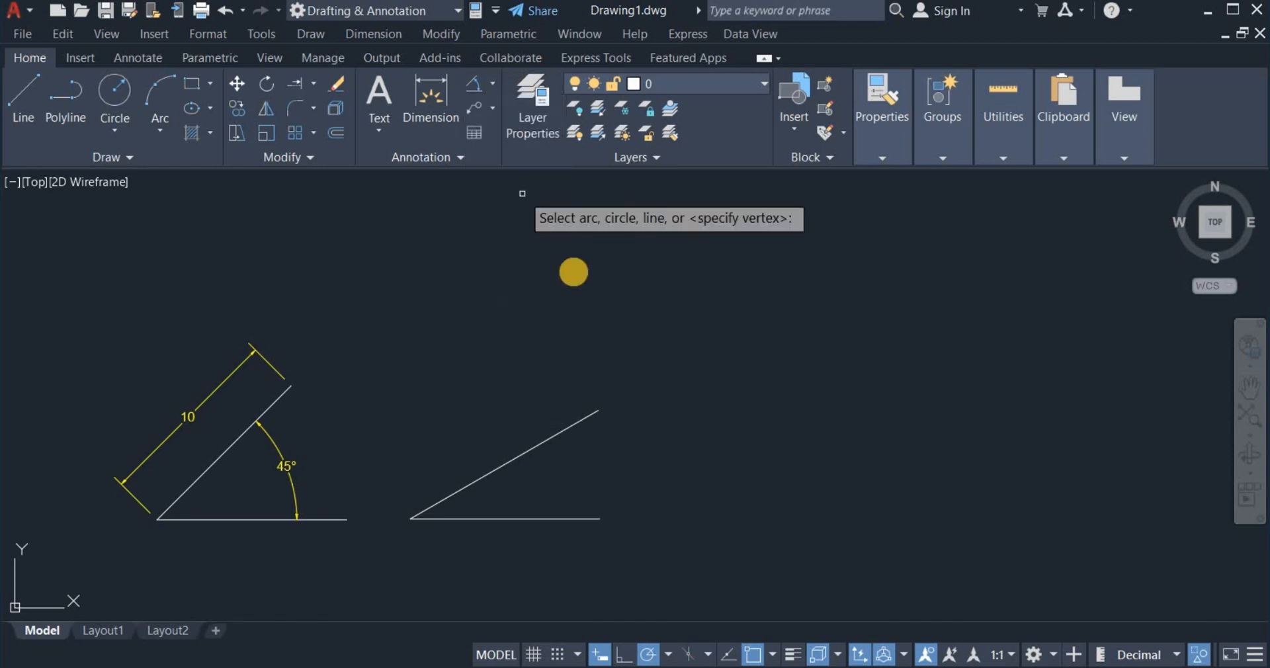
click(477, 481)
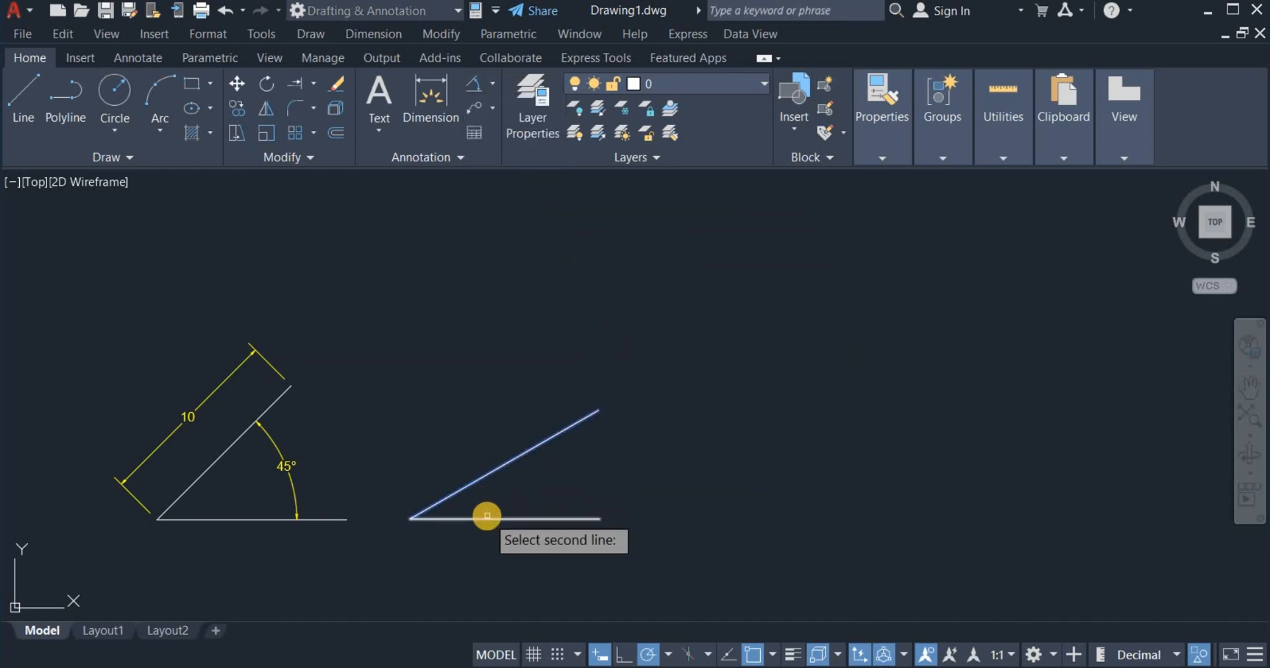
click(498, 516)
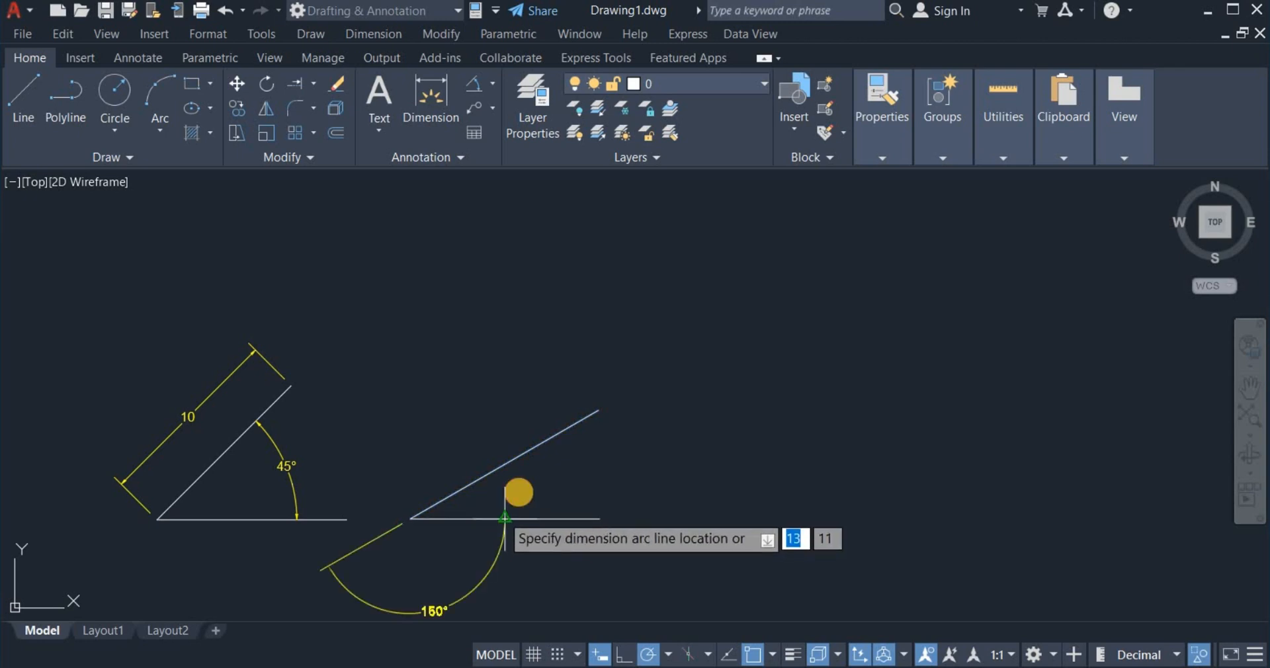
click(549, 484)
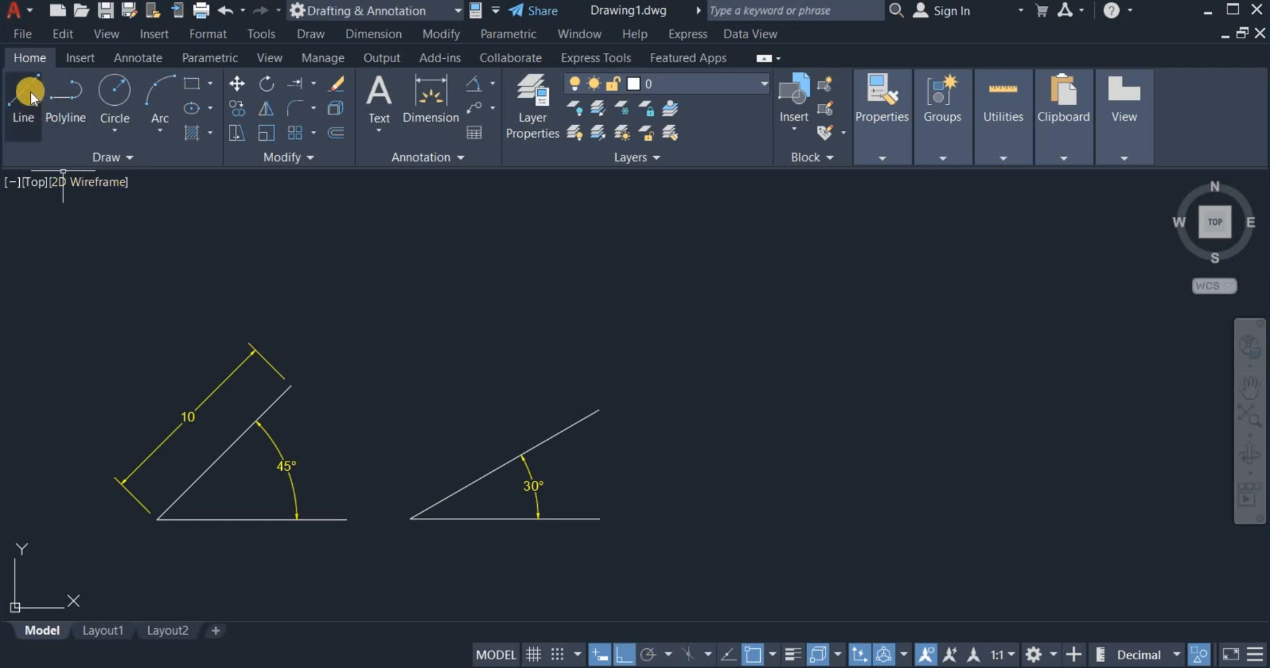
Step: Start a line chain to the right of the 30° angle with a 5 mm vertical segment upward and a 5 mm horizontal segment rightward
click(27, 91)
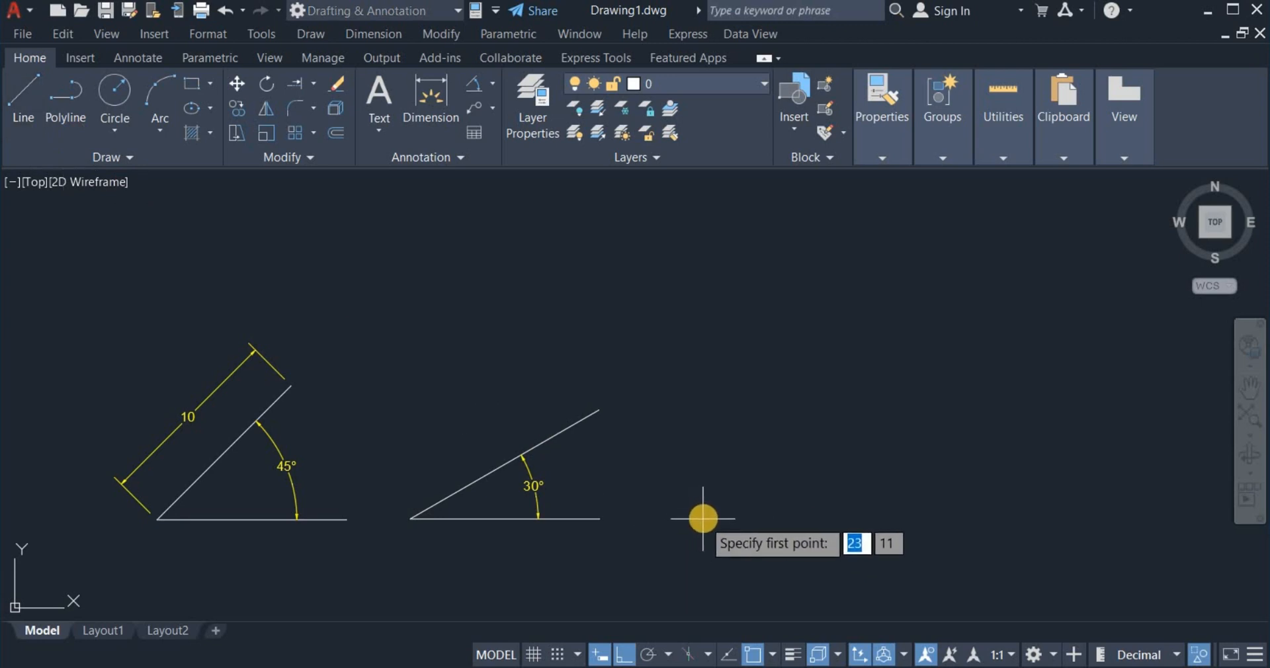
click(703, 519)
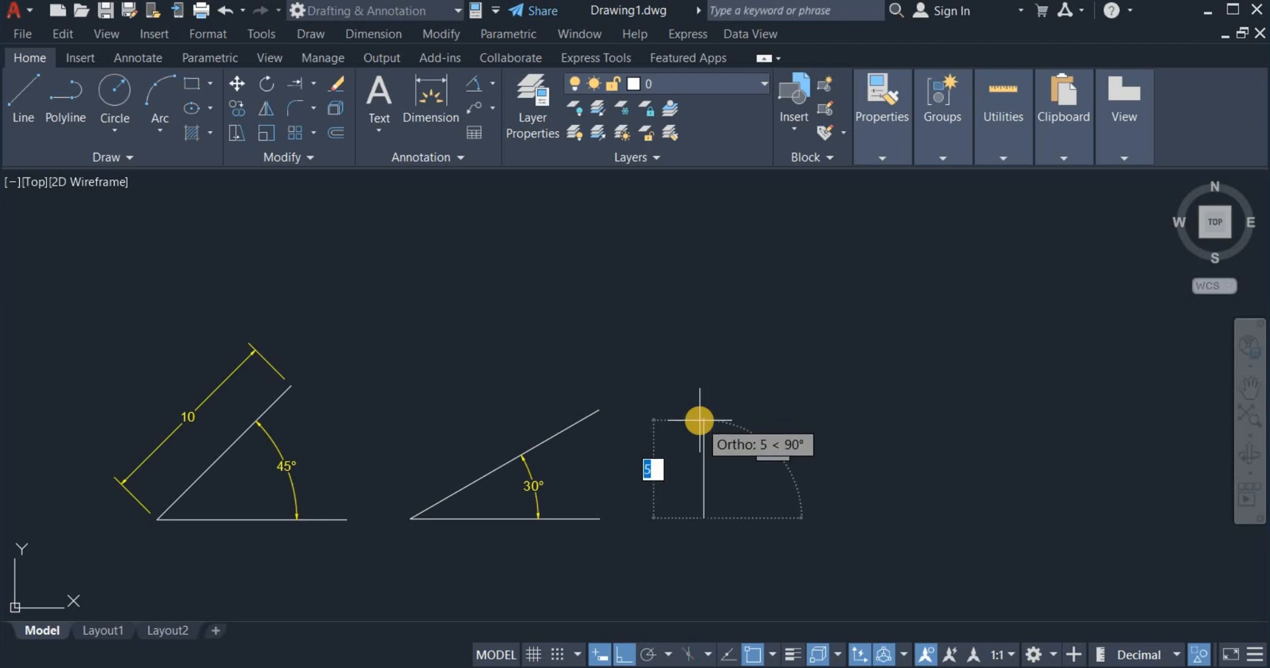
key(Return)
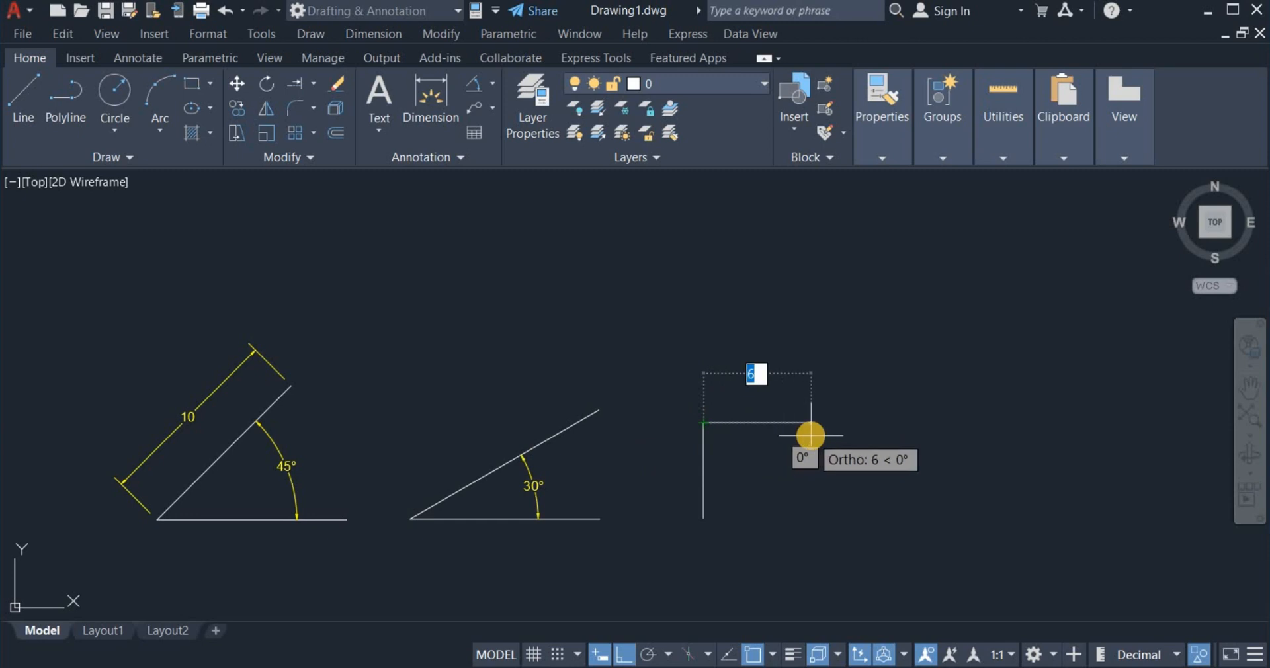
text(5)
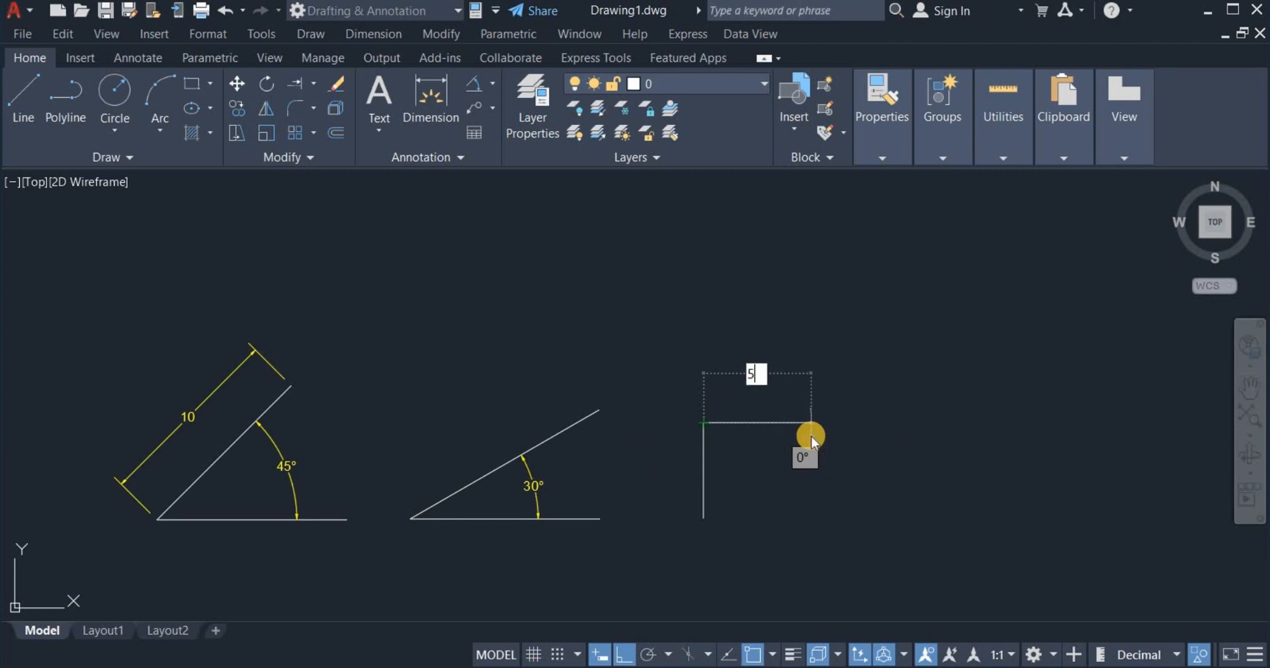
key(Return)
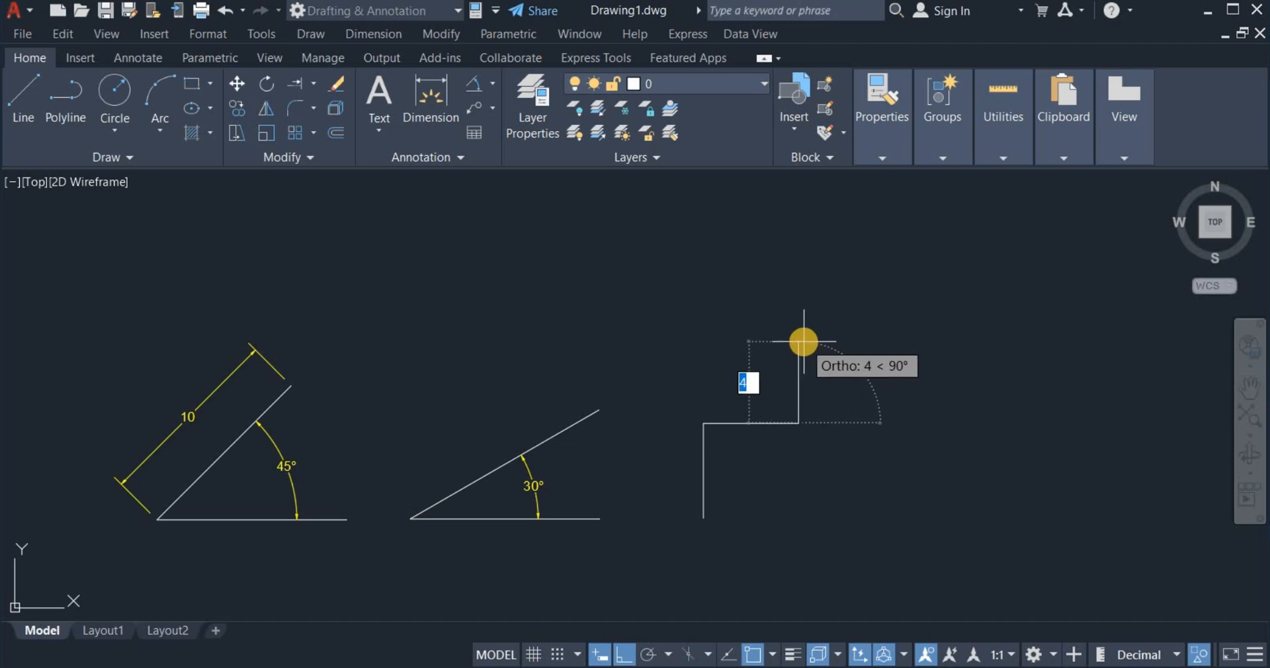
Step: Continue the line chain with an inclined segment 5 mm long at 45°, rising to the right
text(5)
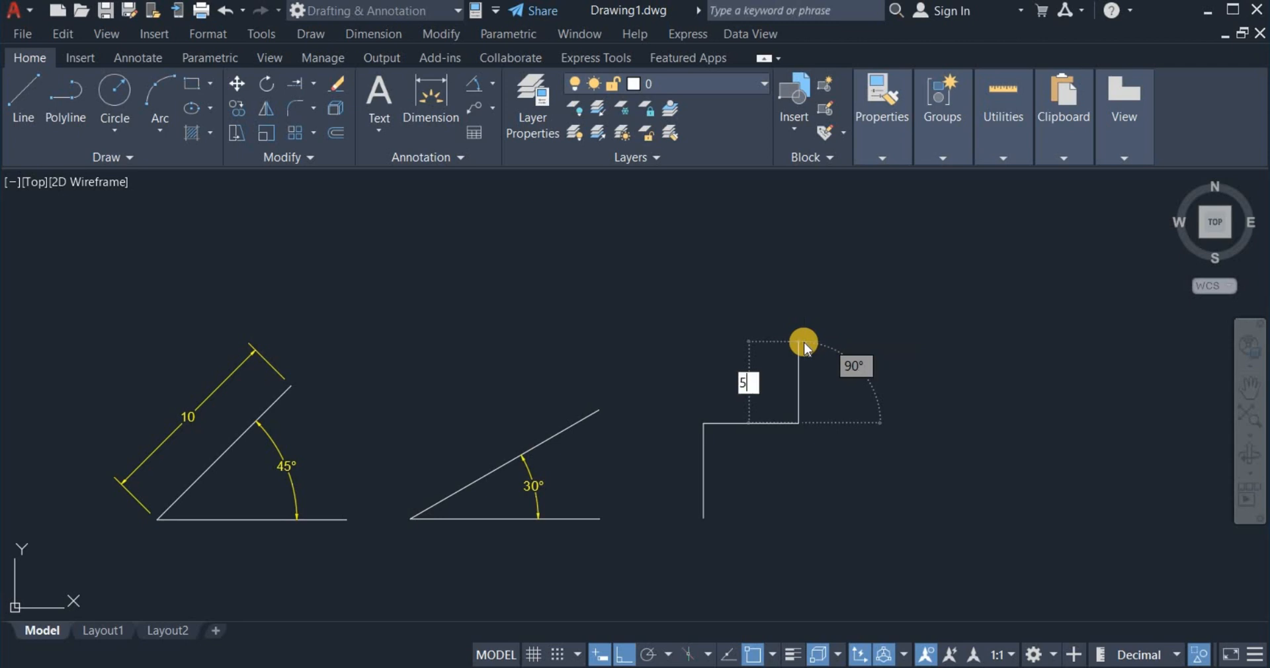
key(Tab)
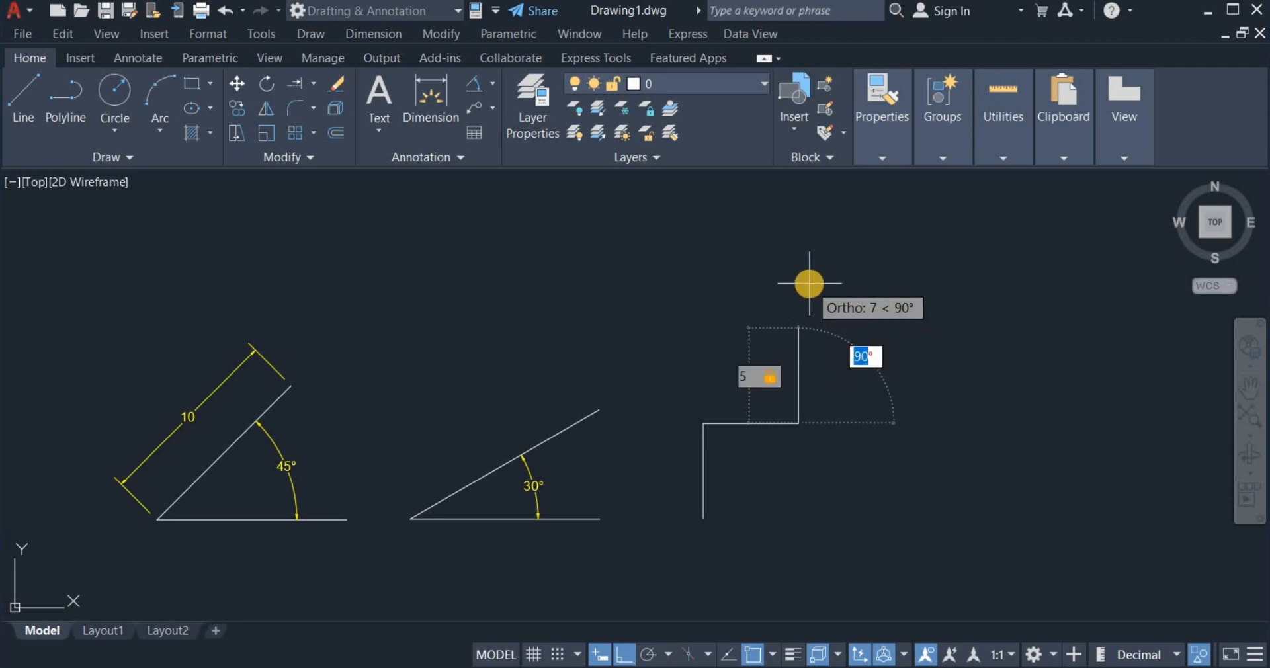
text(45)
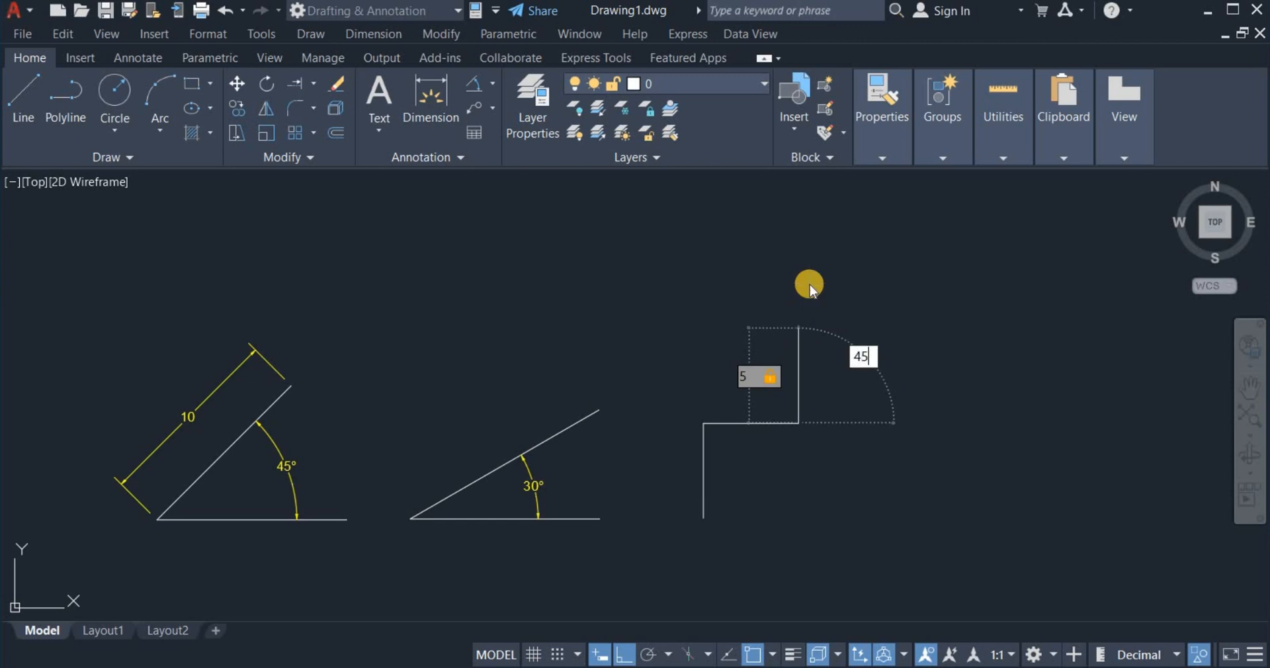
key(Return)
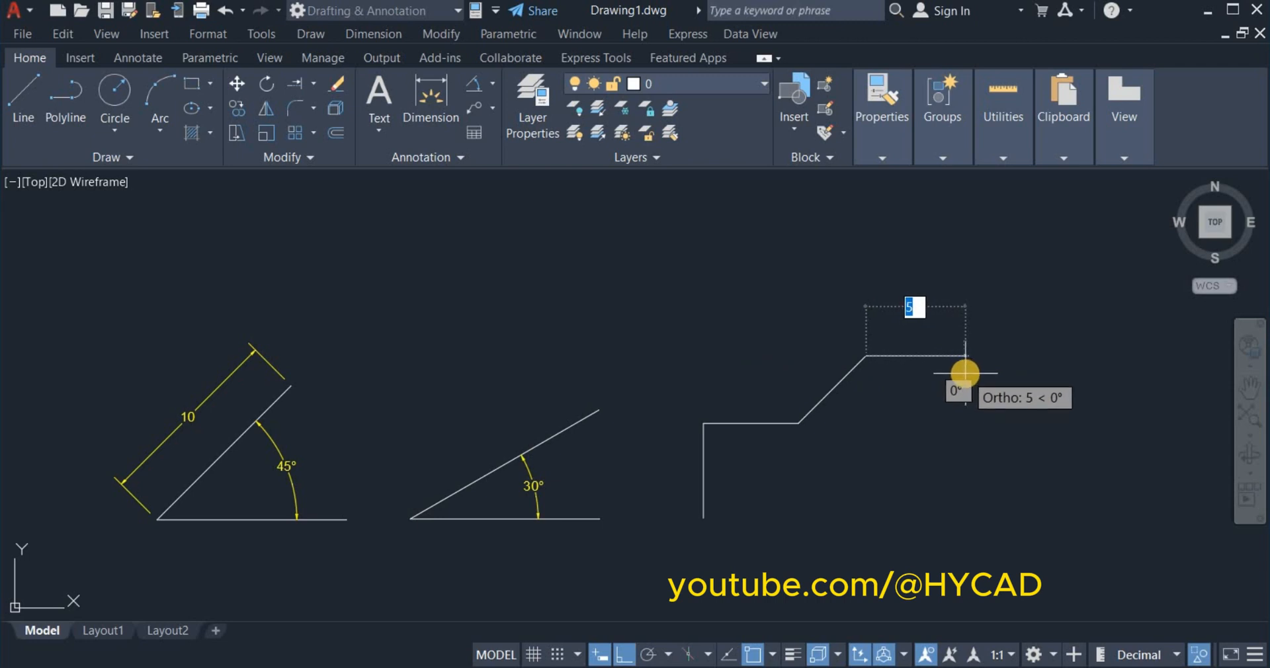
Step: Continue the line chain with a 5 mm horizontal segment to the right and a 10 mm vertical segment downward
text(5)
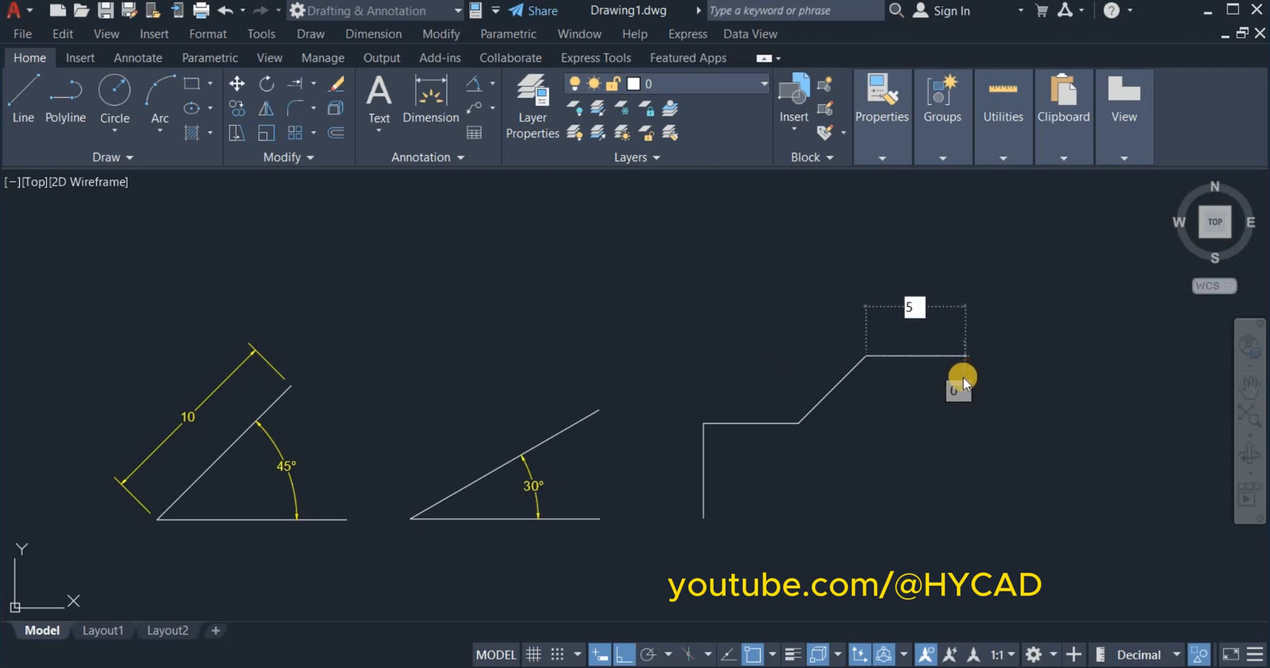
key(Return)
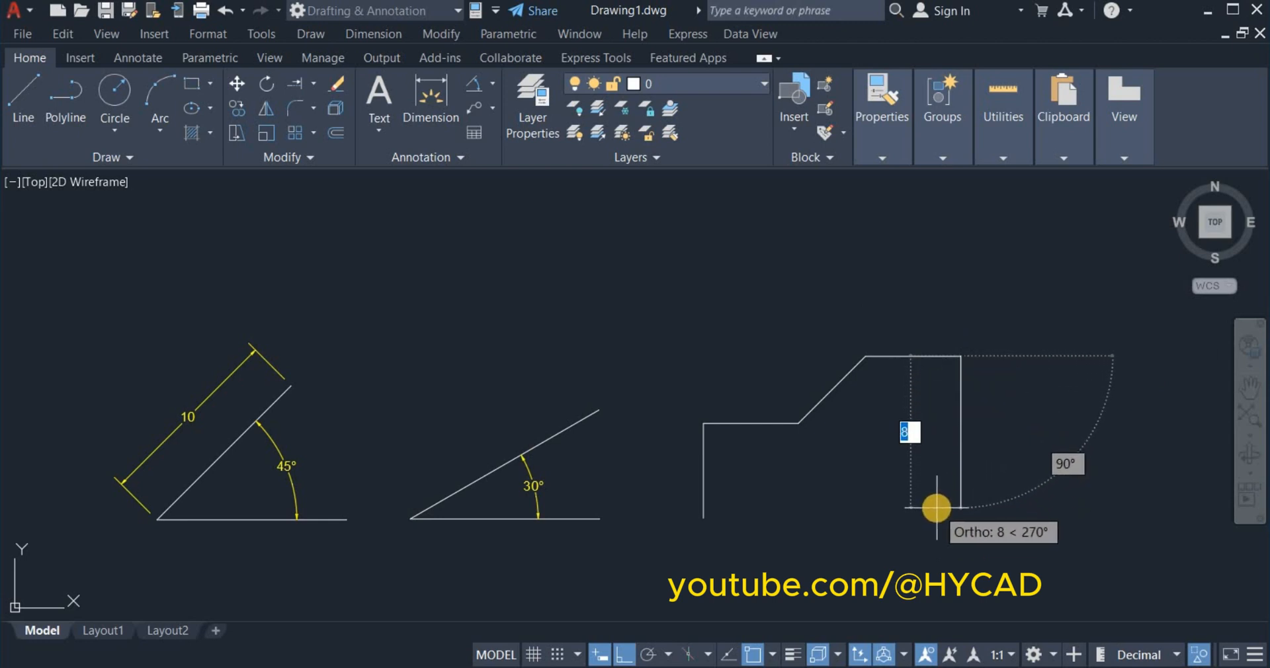
text(1)
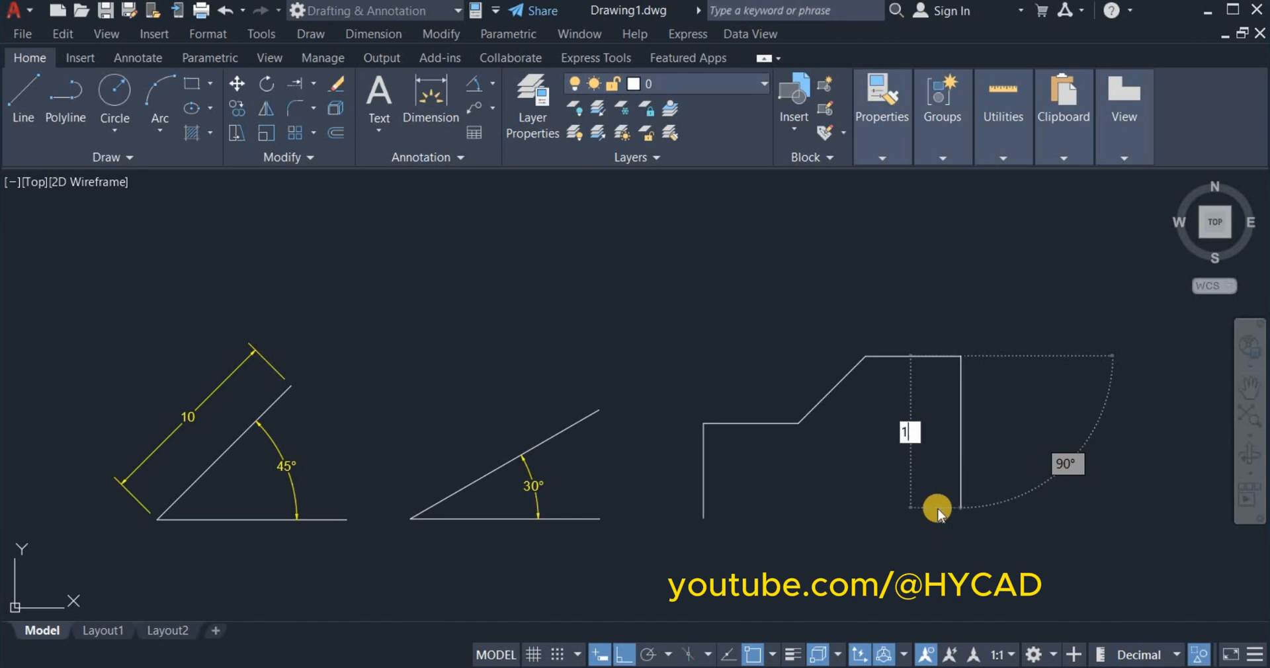
text(0)
key(Return)
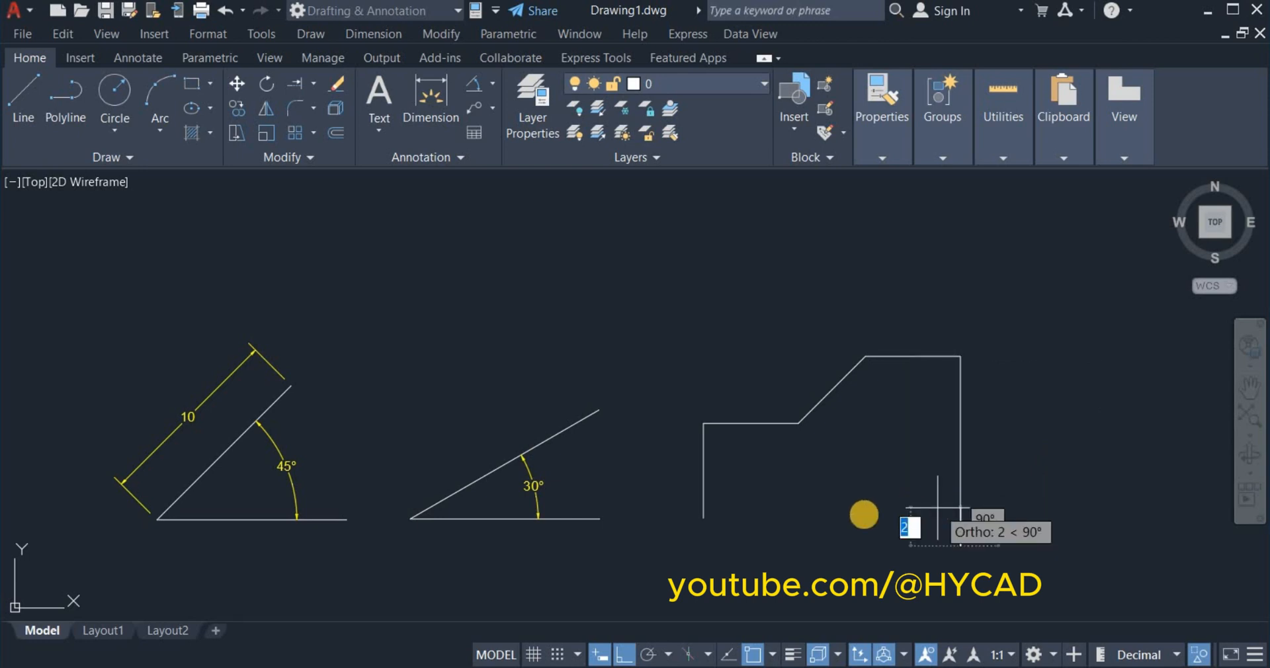
Step: Draw the horizontal base line leftward to the point aligned below the chain's start point, and close the outline
click(702, 547)
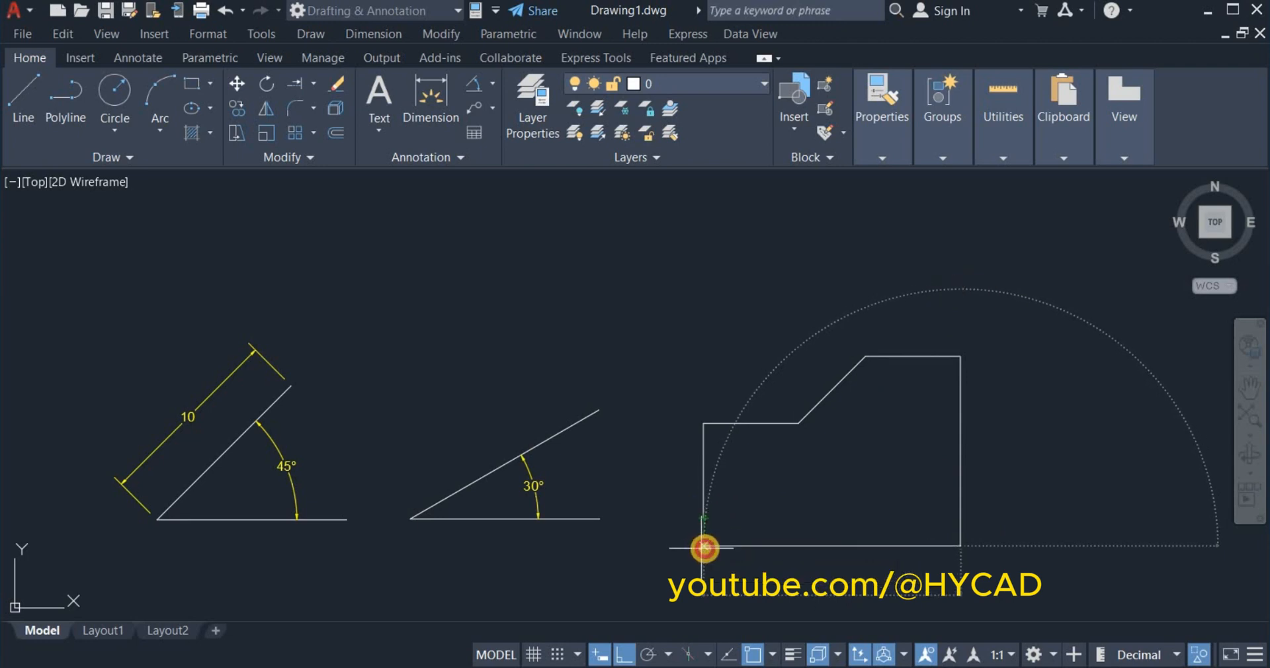
right_click(705, 547)
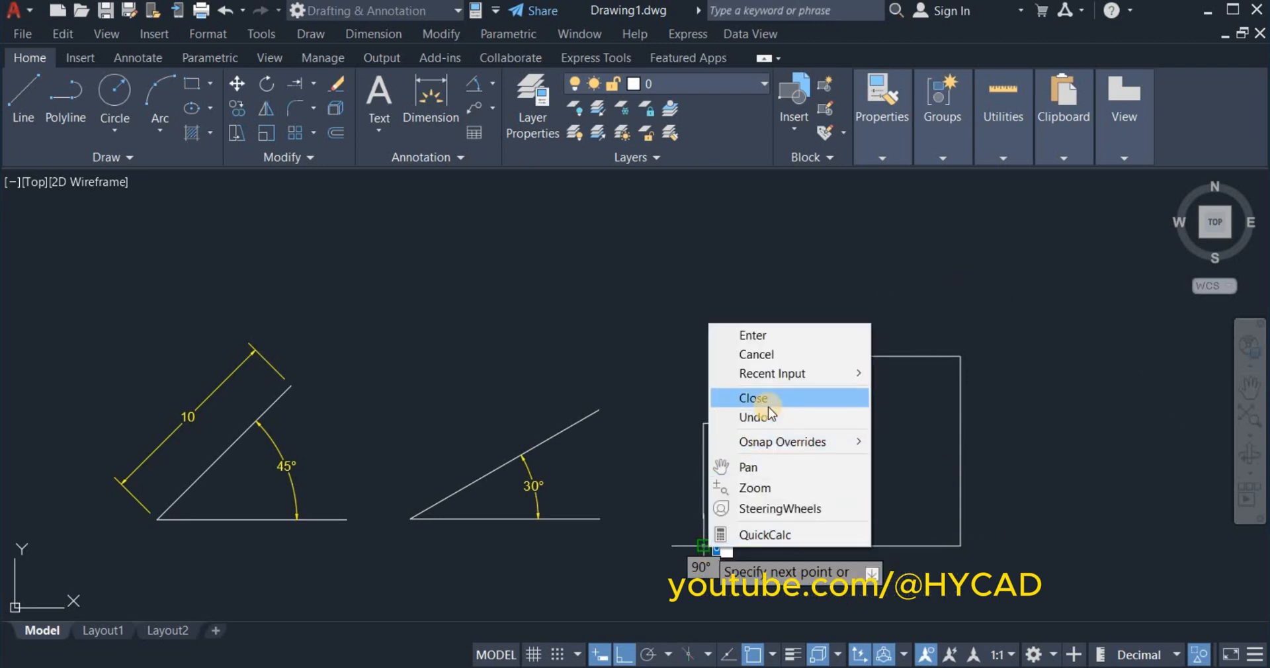
click(703, 400)
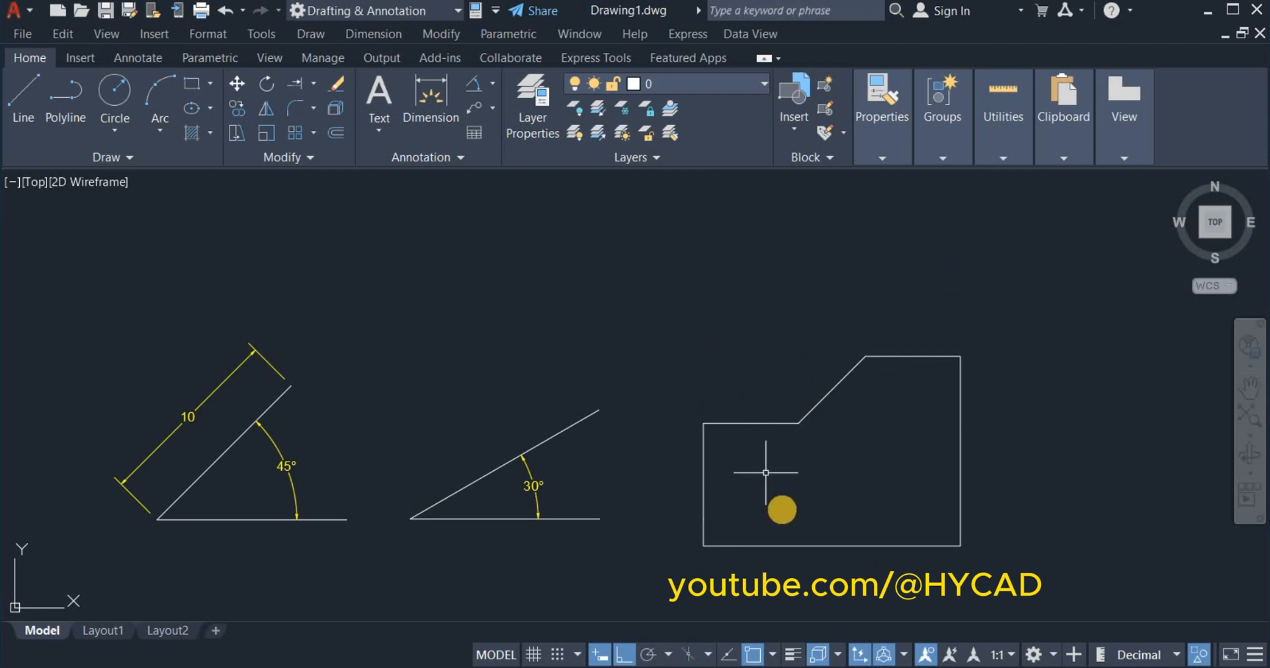
Step: Add an angular dimension between the outline's upper-left horizontal edge and its inclined edge, placing the arc inside the outline
right_click(633, 546)
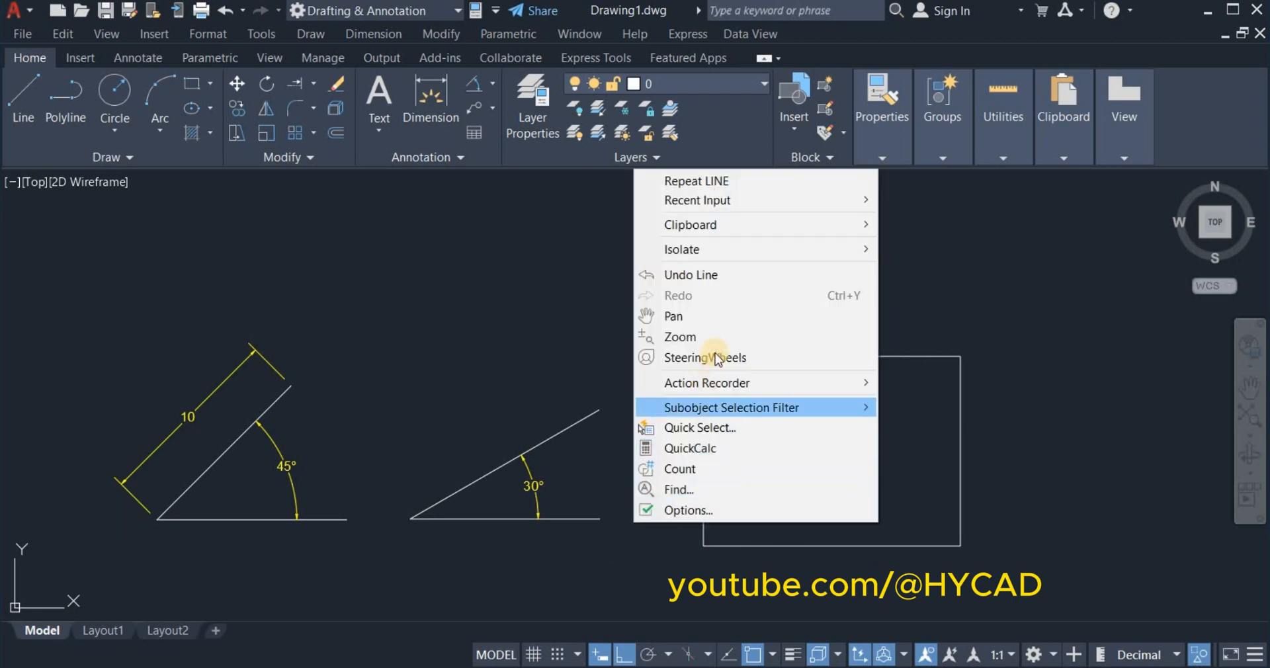
click(716, 316)
drag(644, 373, 710, 349)
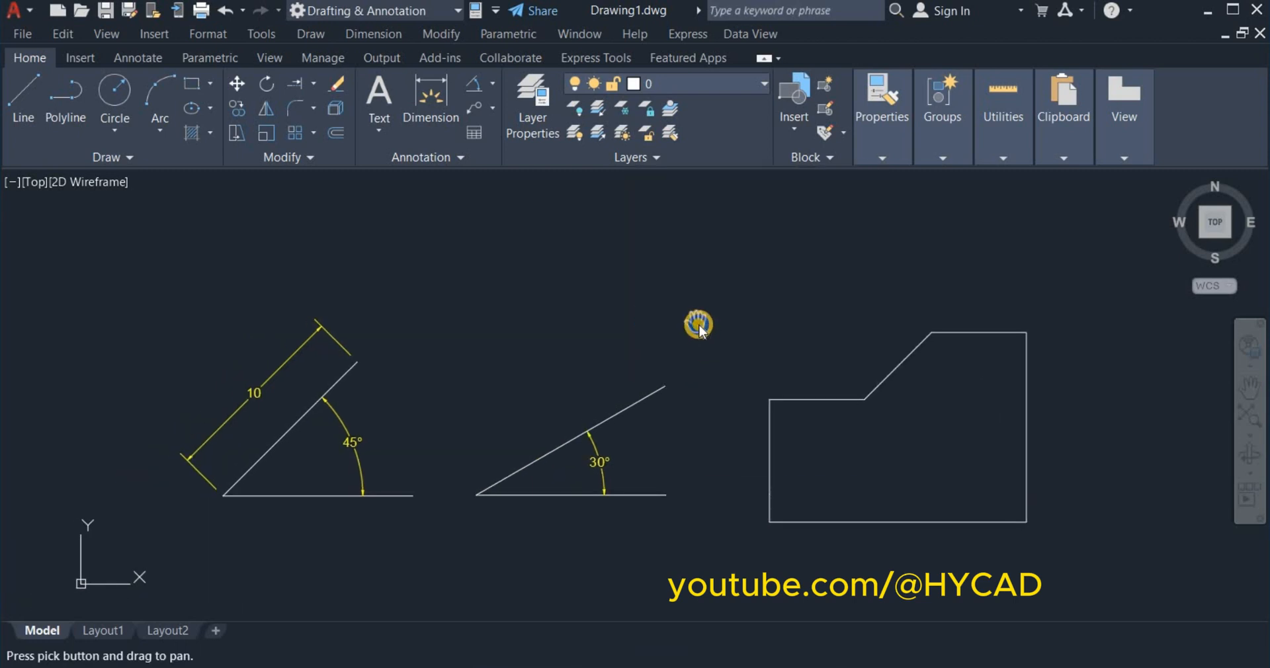
right_click(699, 324)
click(717, 334)
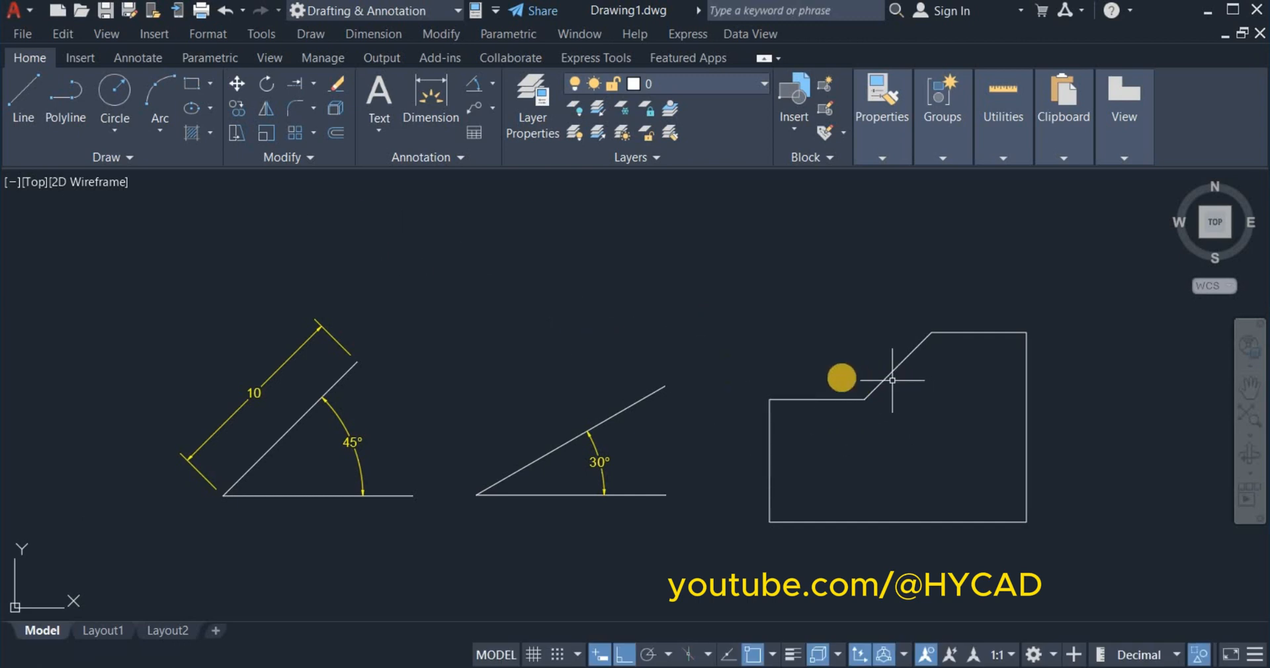
click(503, 82)
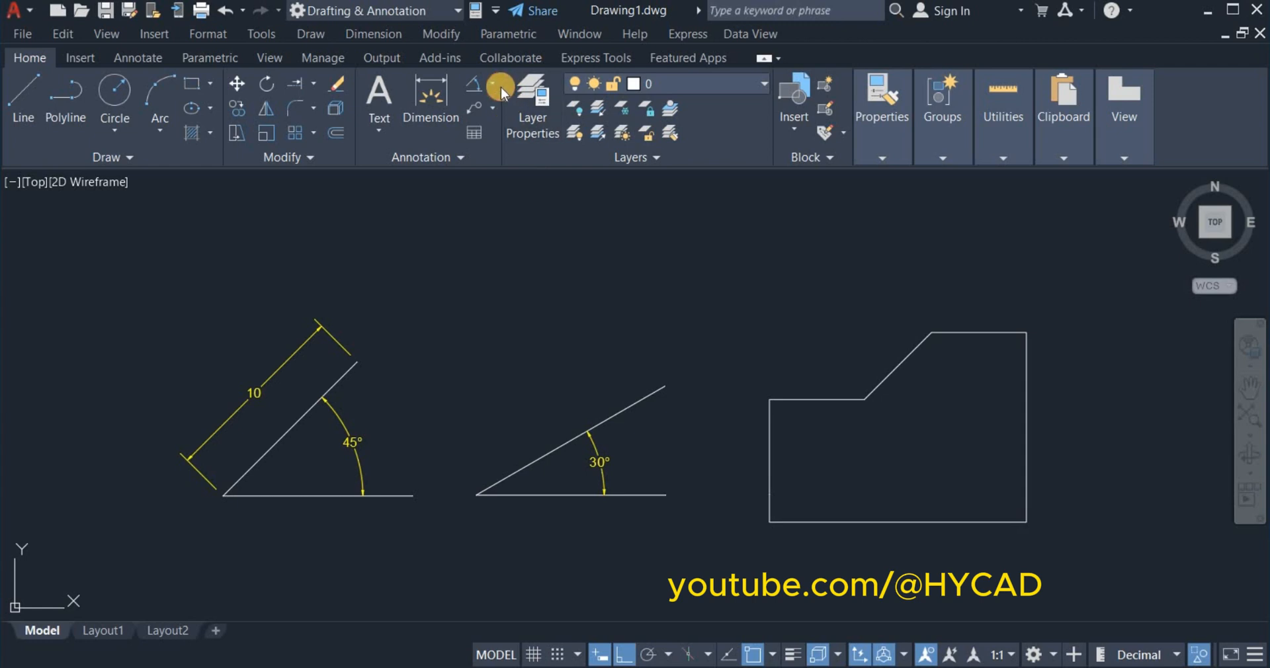
click(844, 401)
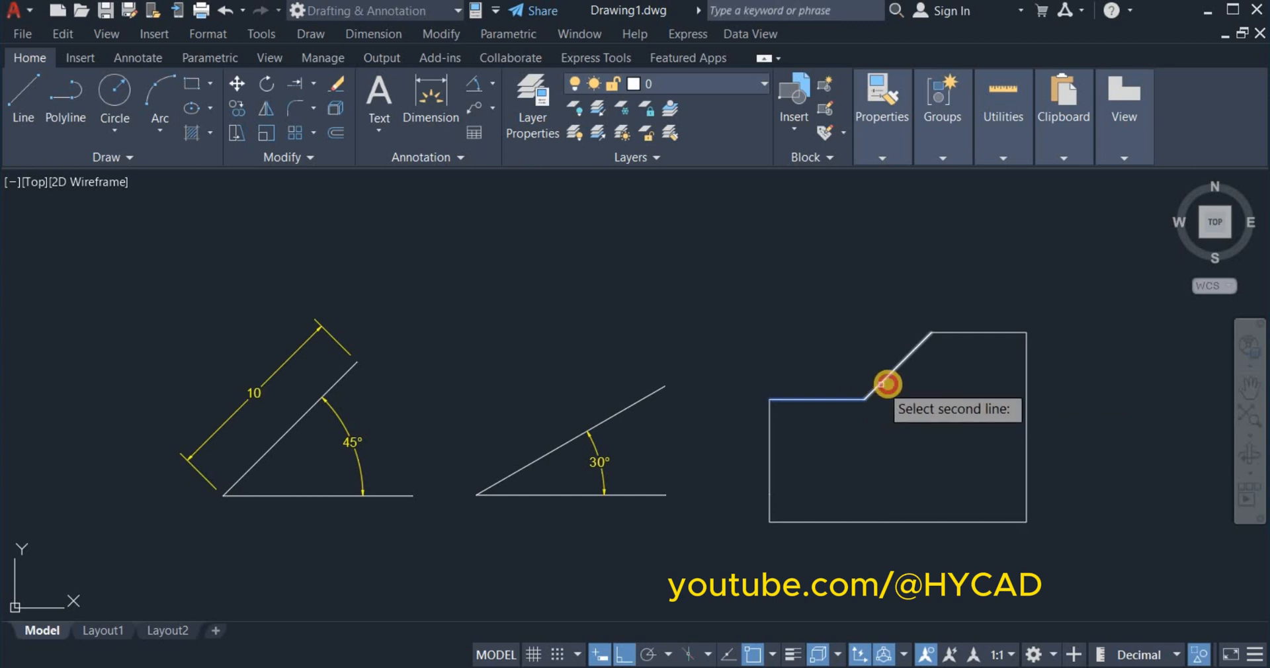
click(887, 384)
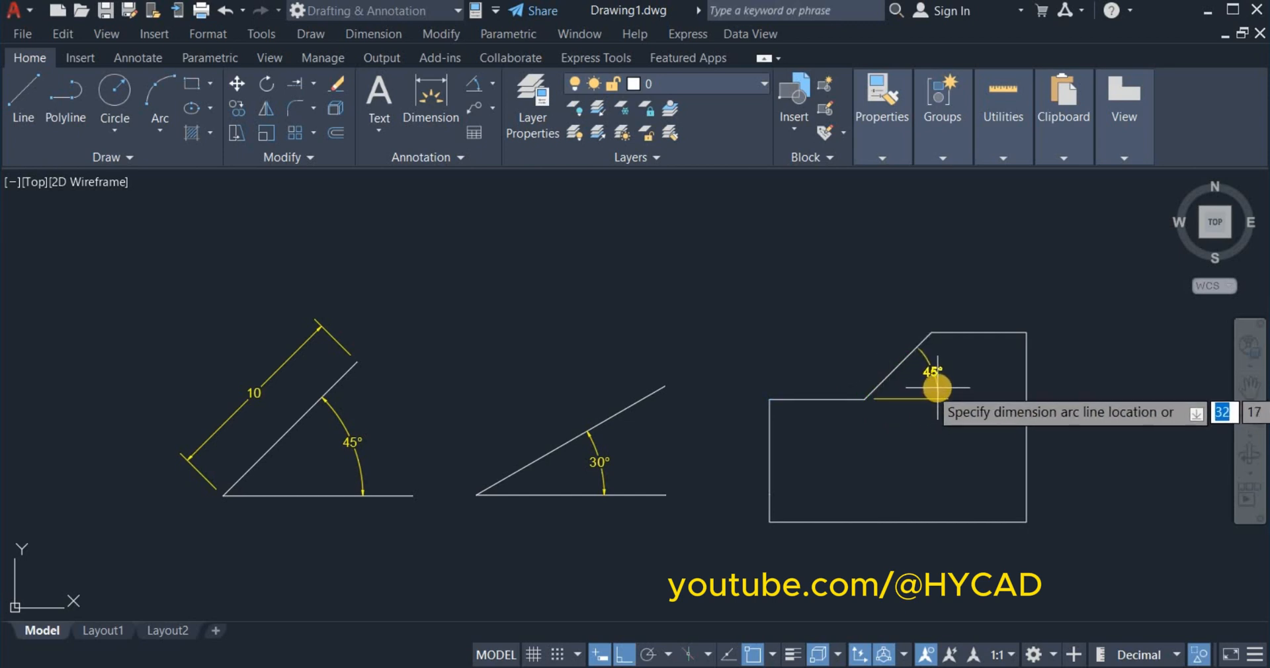
click(938, 388)
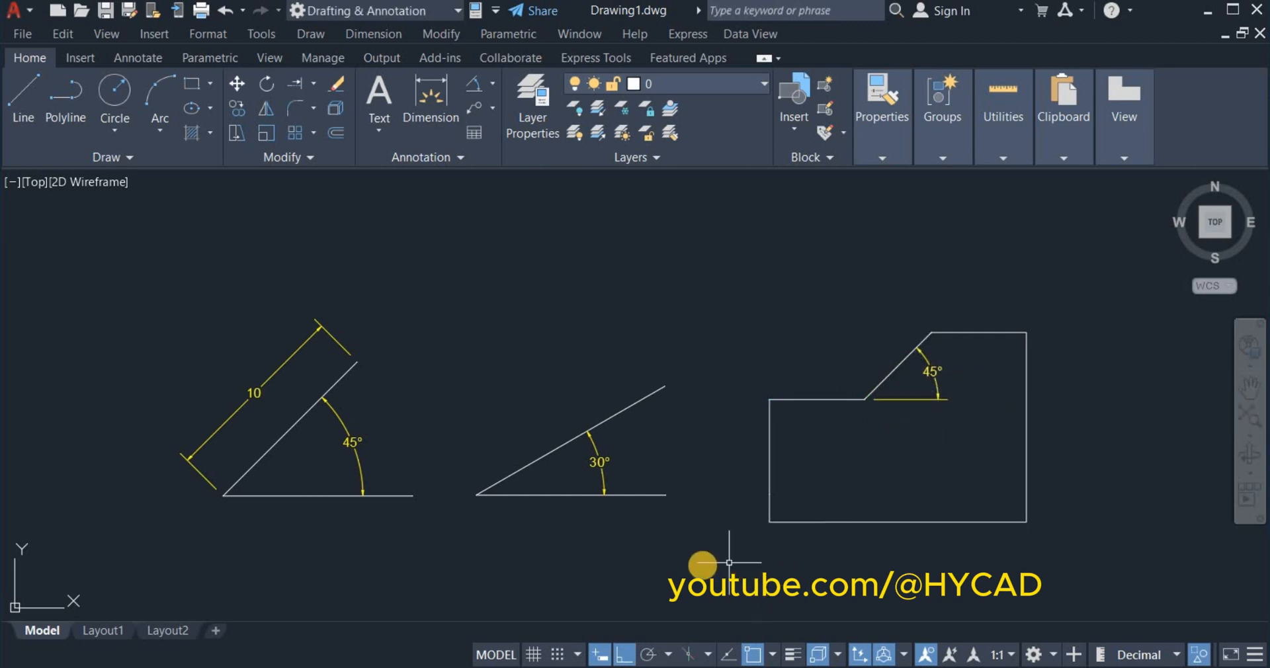